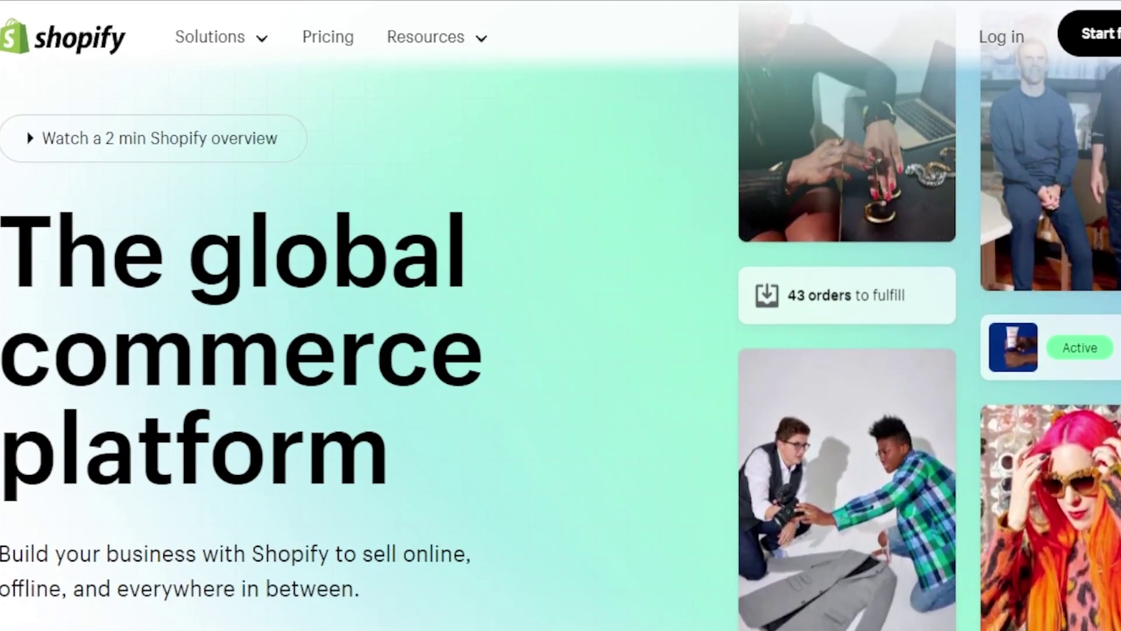
Look through the Shopify homepage down to its solution cards and storefront examples
scroll(561, 351, down, 15)
scroll(560, 351, down, 5)
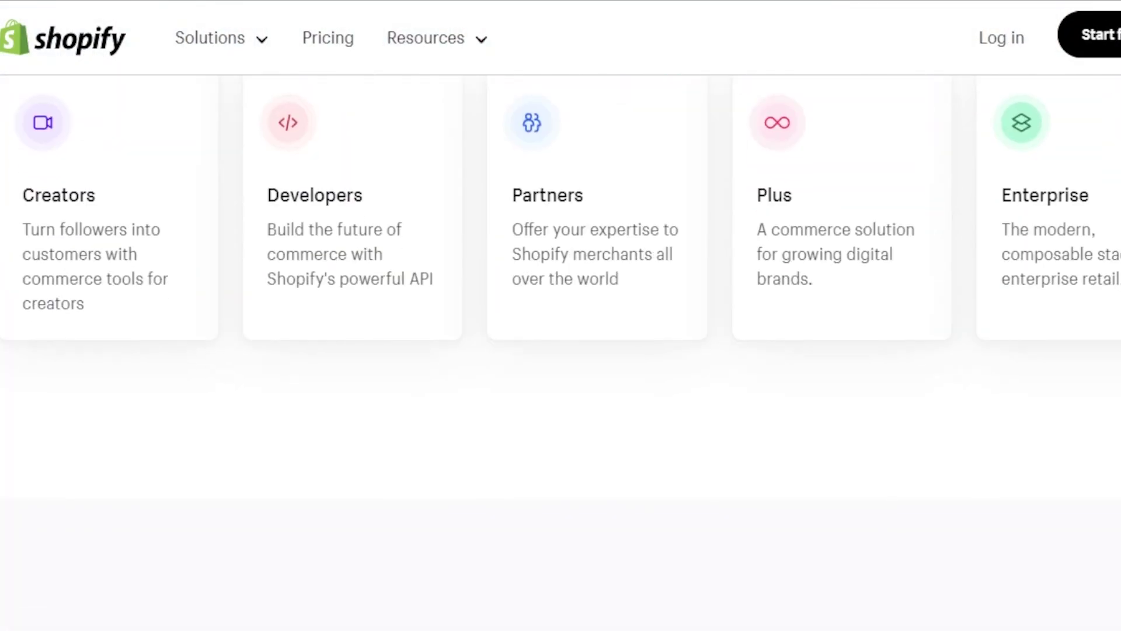
scroll(561, 350, down, 20)
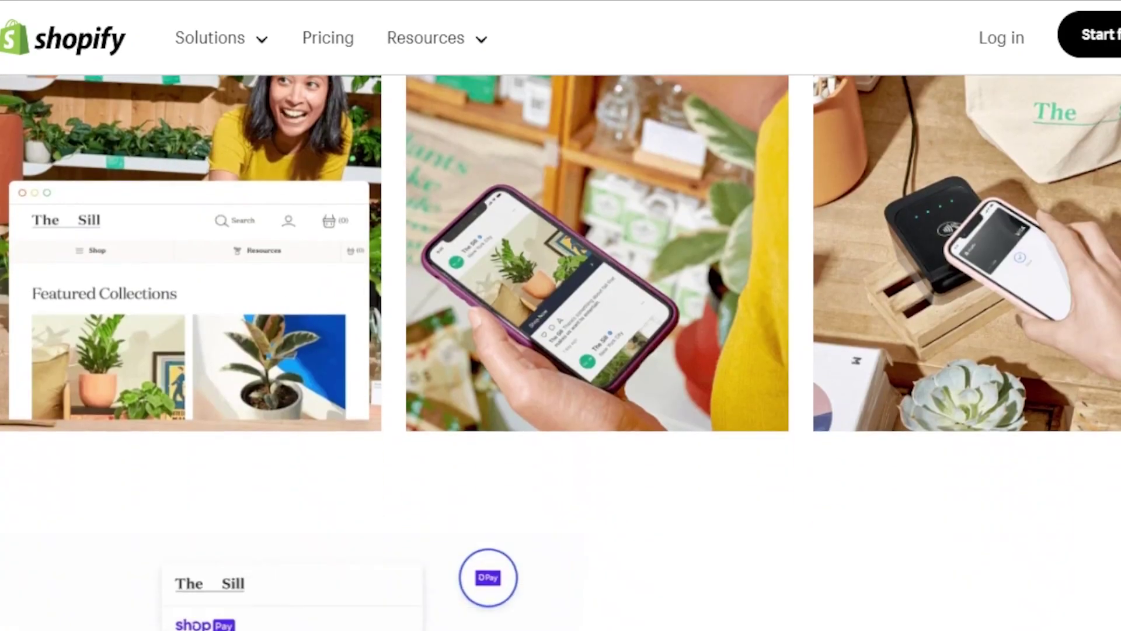
scroll(561, 351, down, 8)
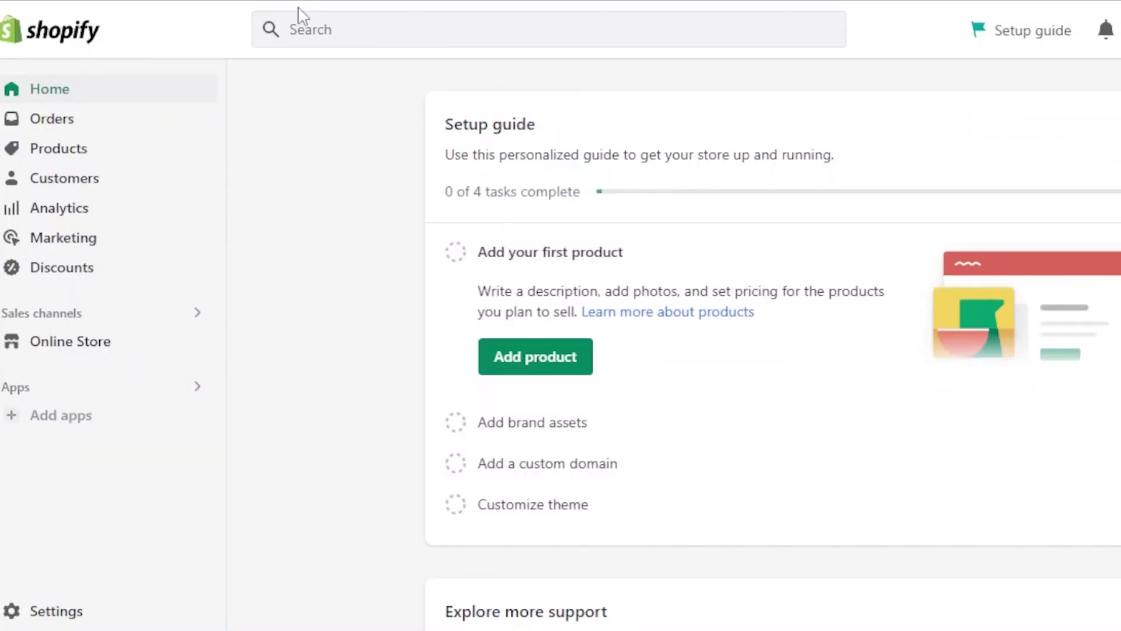
Open the store's Products section and start adding a new product
click(44, 148)
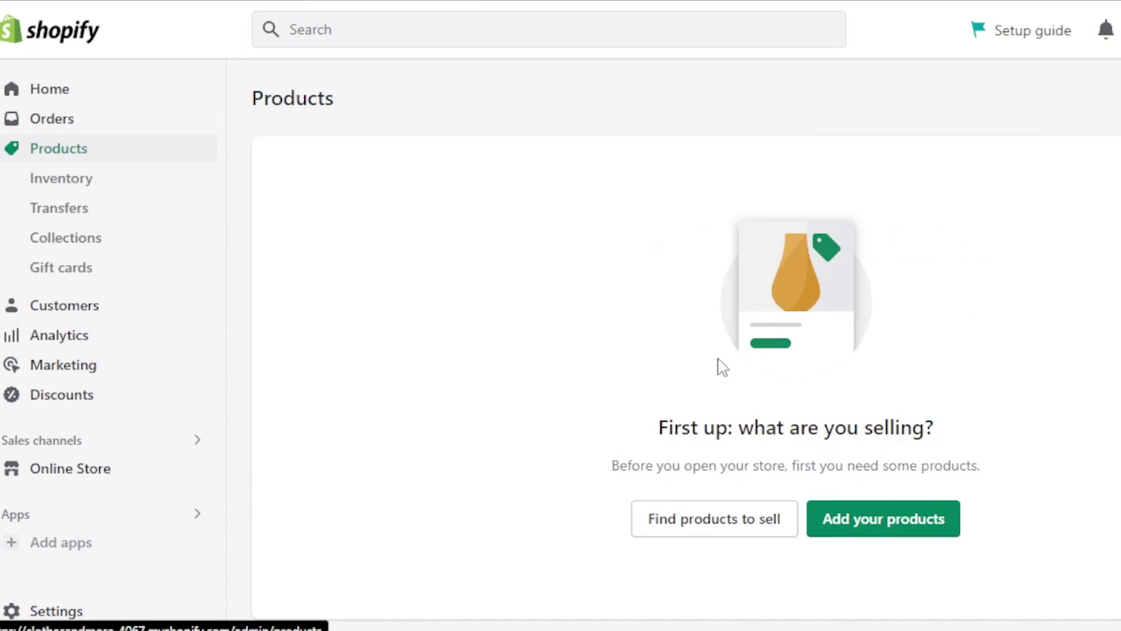
click(920, 526)
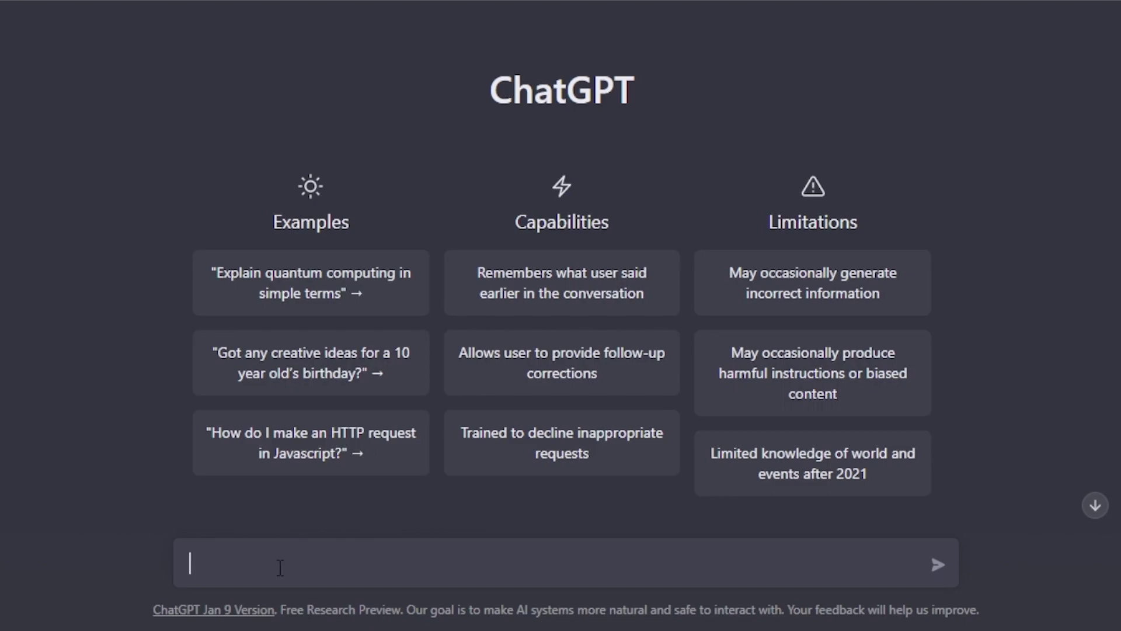
Switch to ChatGPT and ask for "best dropshipping product ideas"
text(give)
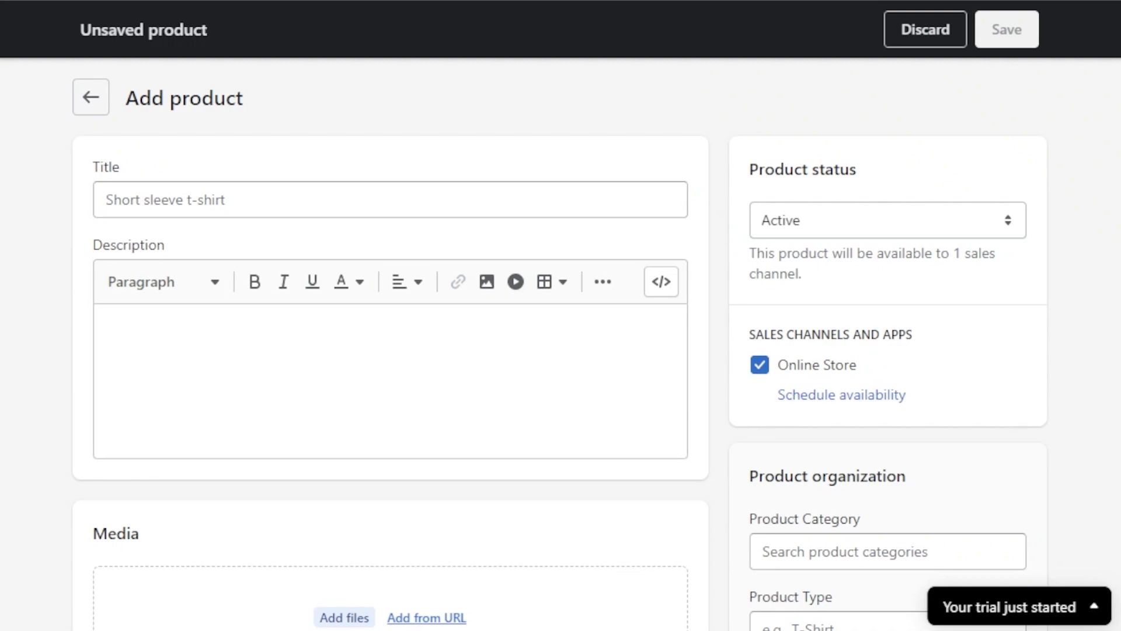
Return to the new Shopify product and title it "yellow hoodie"
click(133, 205)
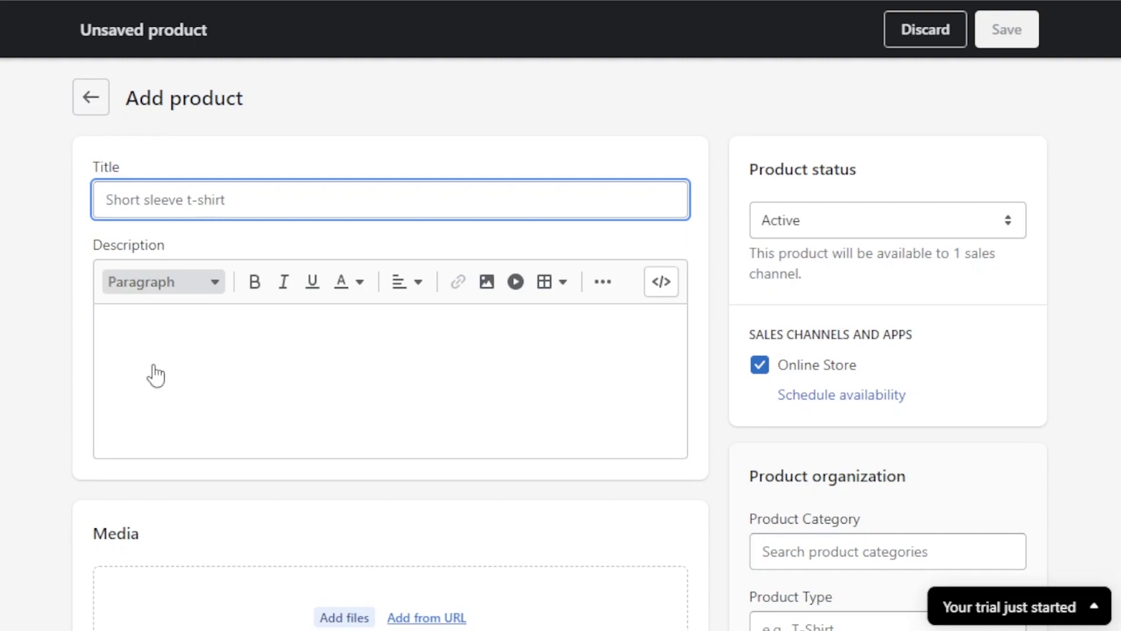
text(yellow hoodie)
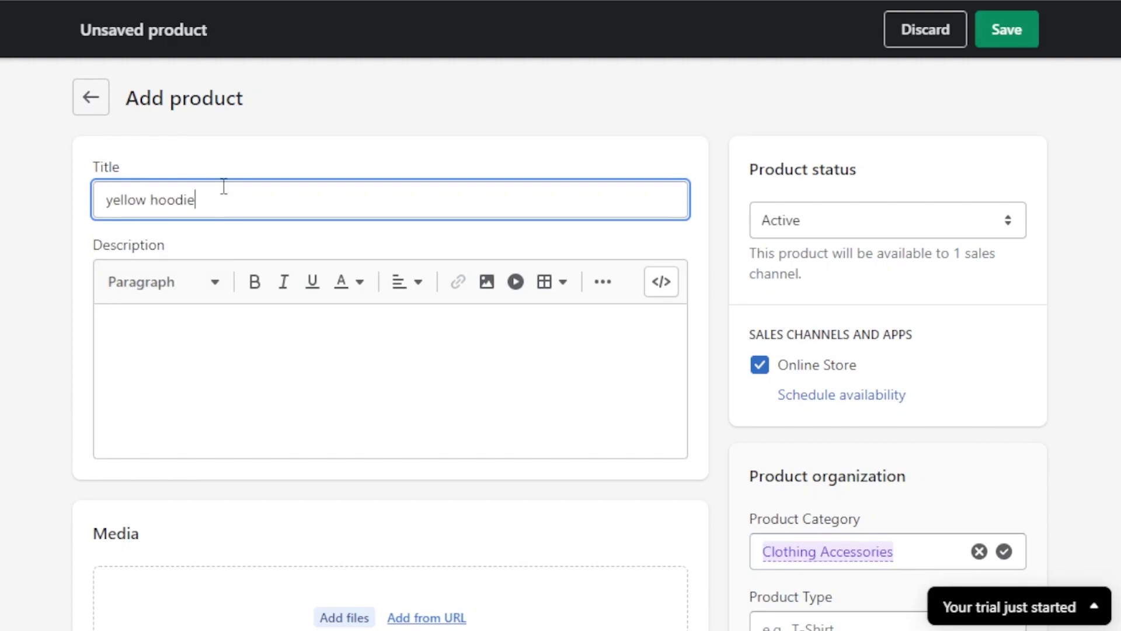
scroll(847, 102, down, 1)
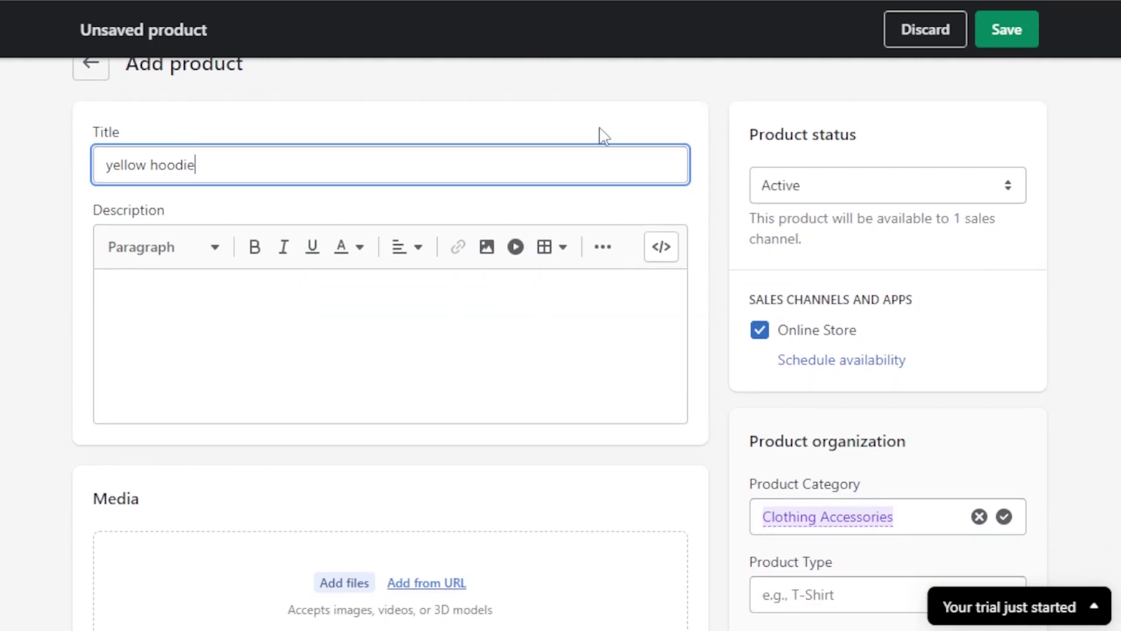
Have ChatGPT write a product description about "yellow hoodie" and copy the text into the Shopify product's Description
click(216, 308)
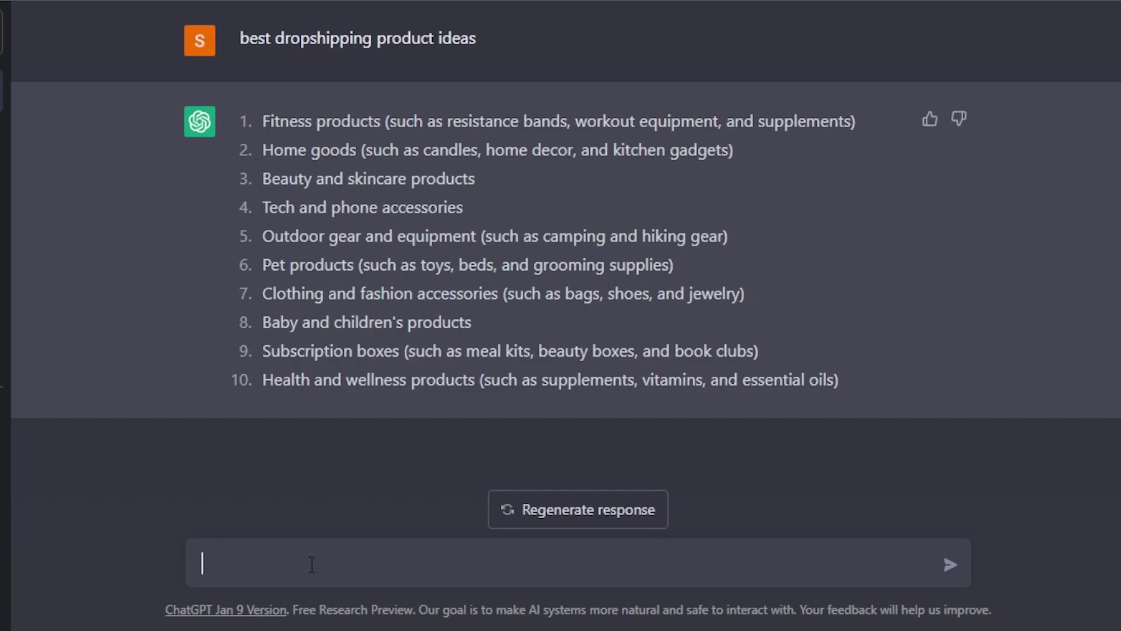
text(wr)
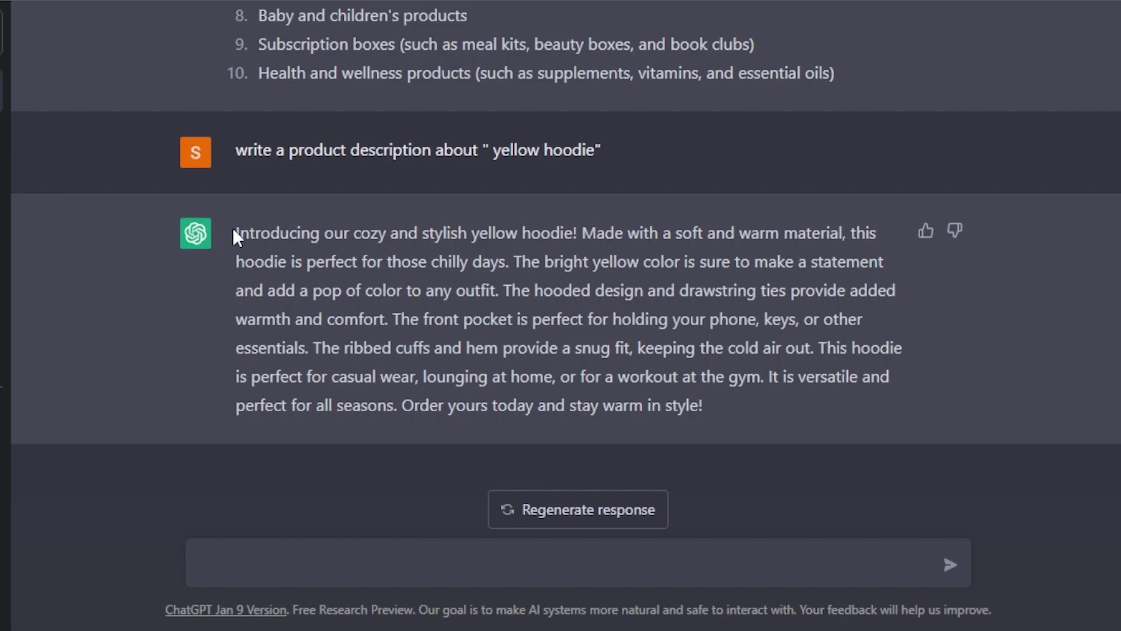
scroll(1057, 254, up, 5)
scroll(1057, 255, down, 5)
drag(242, 232, 336, 237)
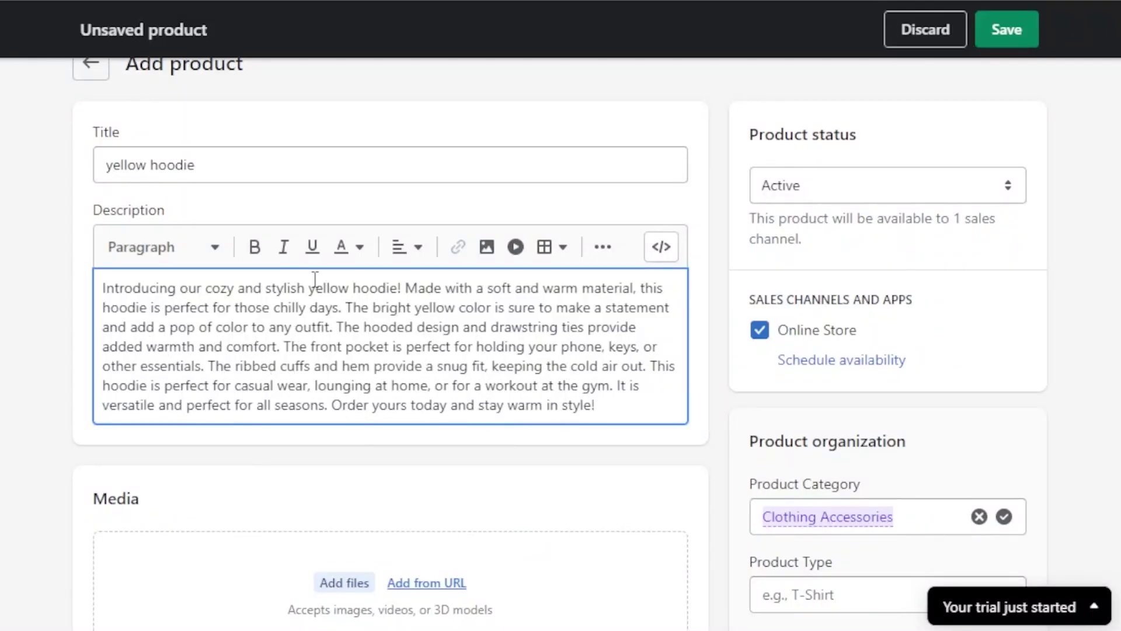
Add a photo of the yellow hoodie to the product's media
scroll(561, 350, down, 4)
scroll(790, 115, down, 1)
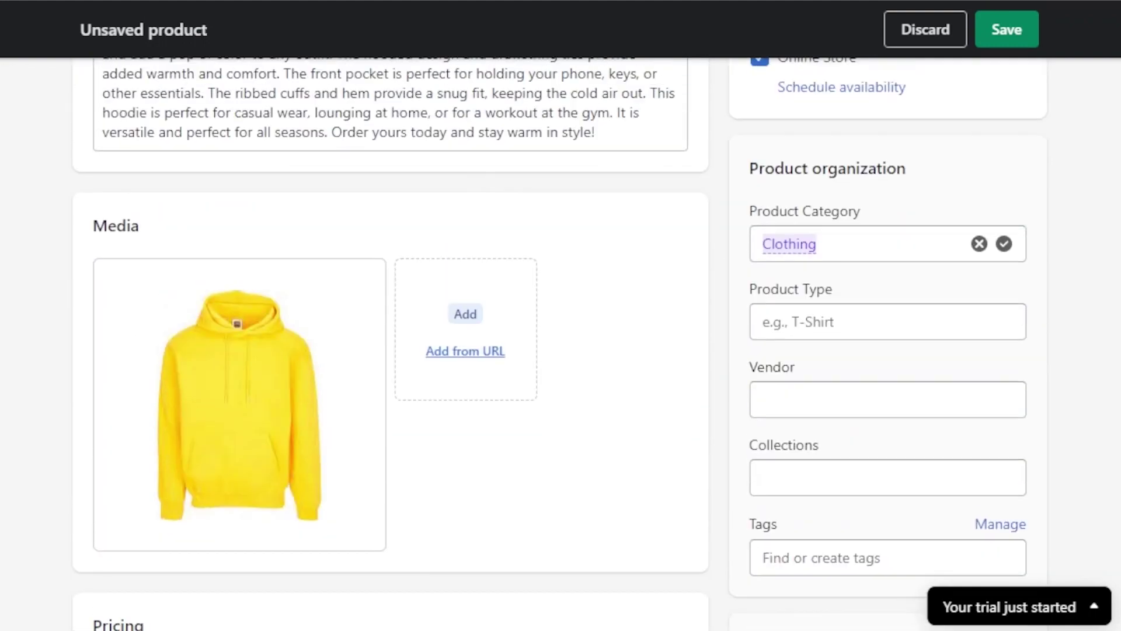
scroll(489, 270, up, 1)
scroll(488, 271, down, 2)
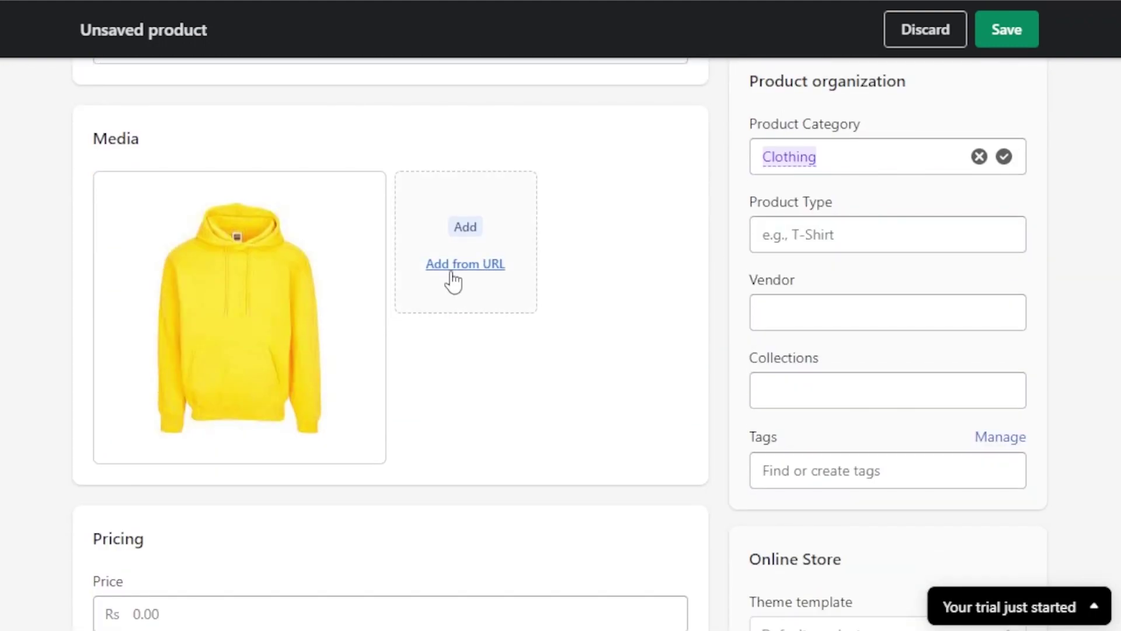
Switch to ChatGPT, request "seo tags for the product" and review the suggested tags
scroll(195, 95, down, 6)
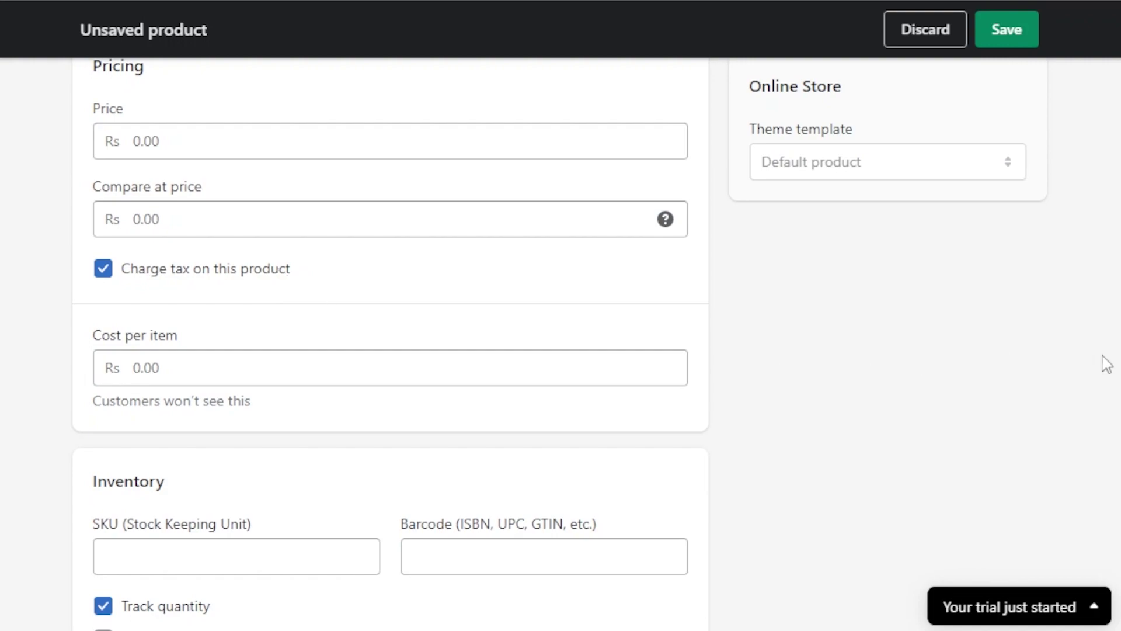
scroll(391, 316, up, 11)
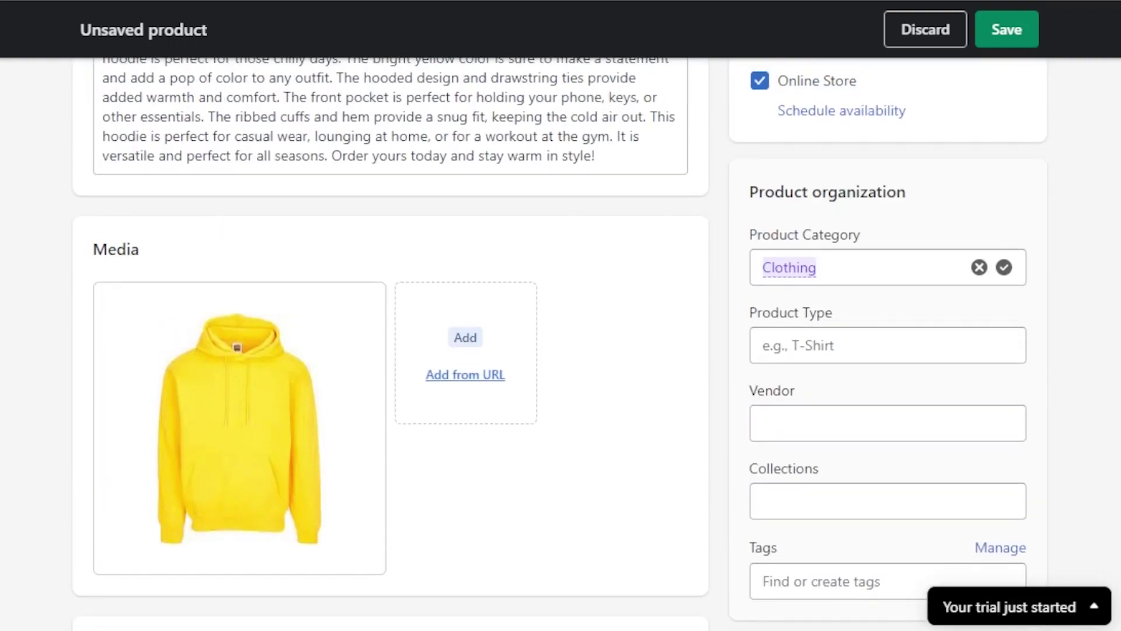
scroll(560, 344, down, 4)
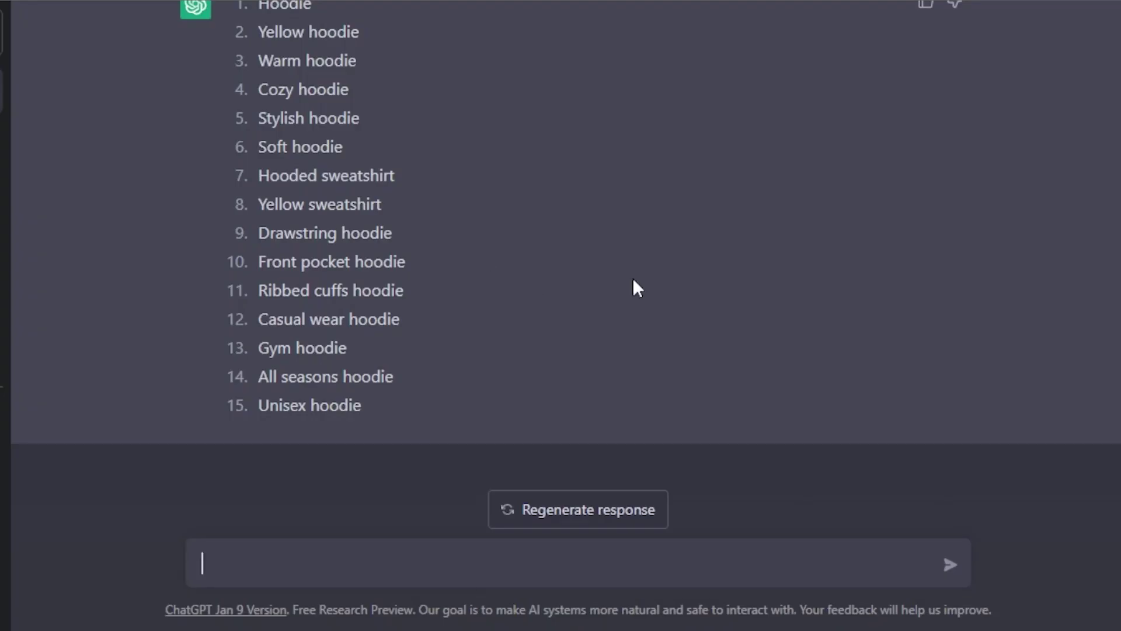
scroll(561, 268, up, 5)
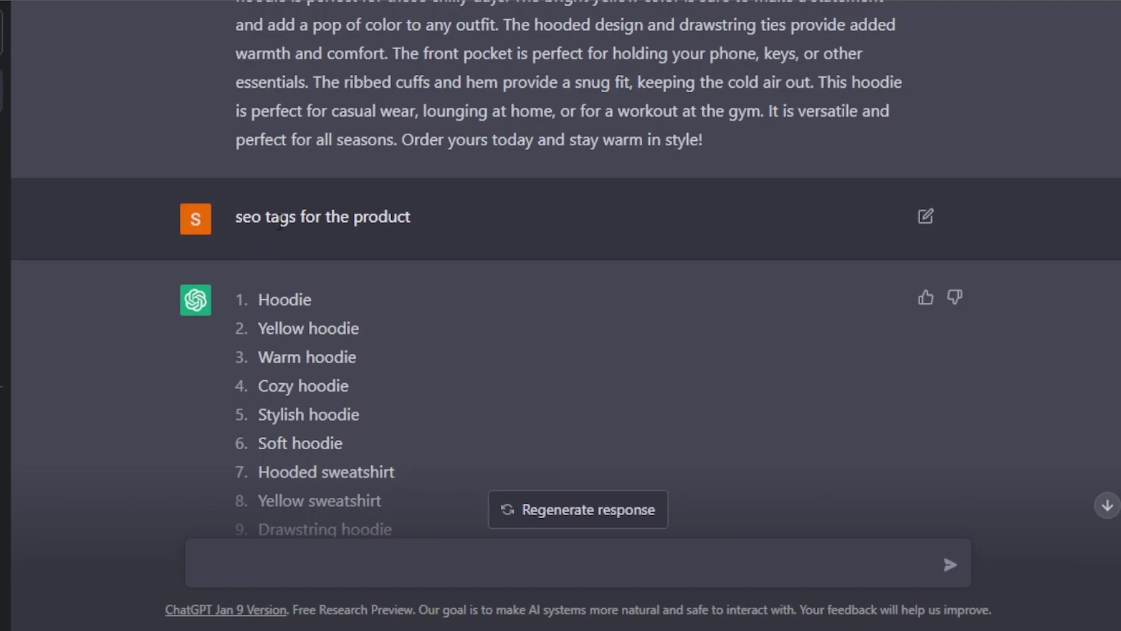
scroll(835, 100, up, 3)
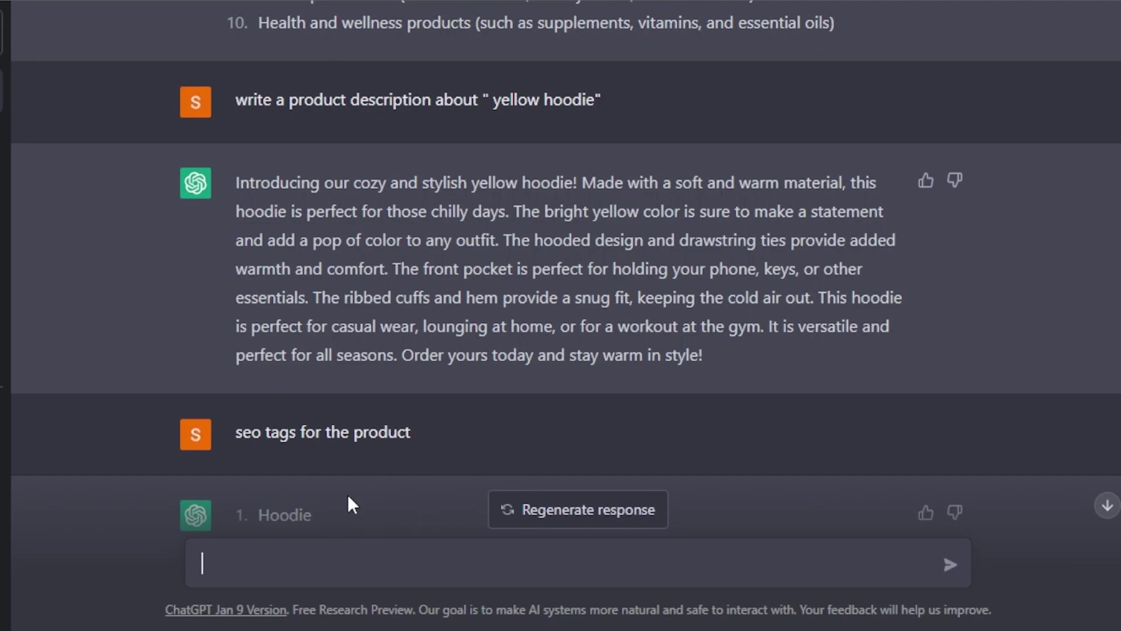
scroll(561, 292, down, 5)
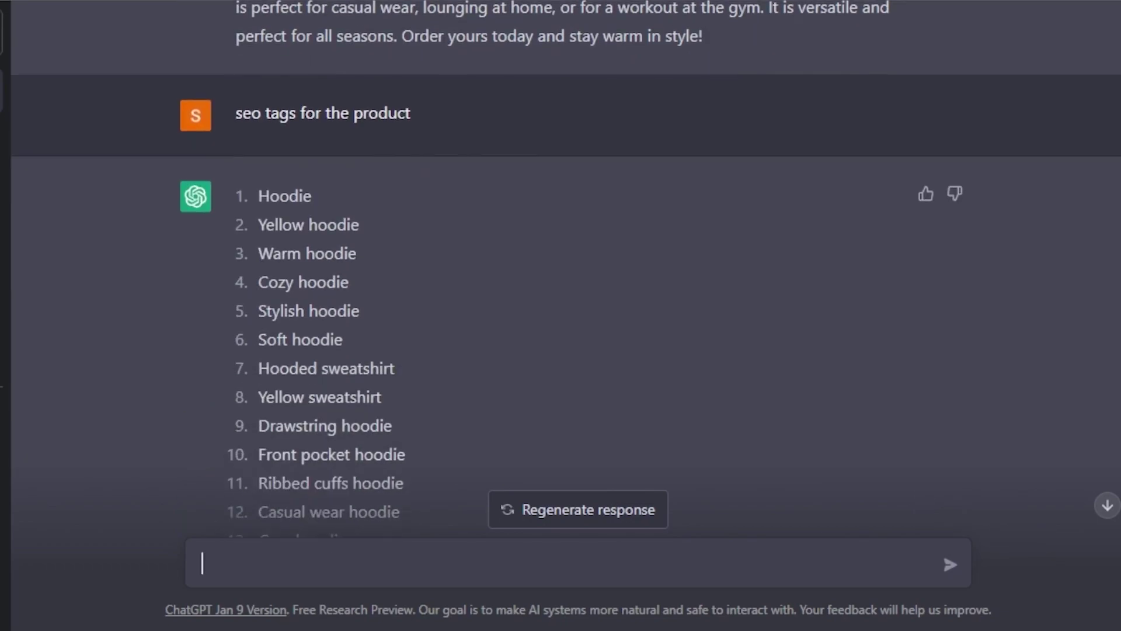
scroll(560, 292, down, 2)
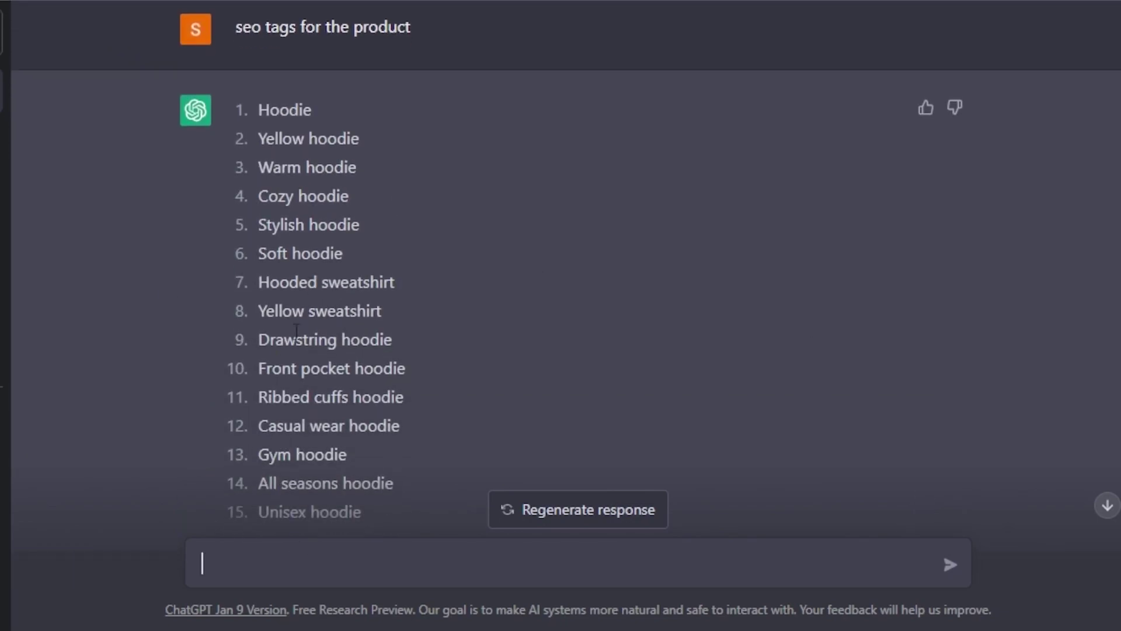
scroll(561, 263, down, 2)
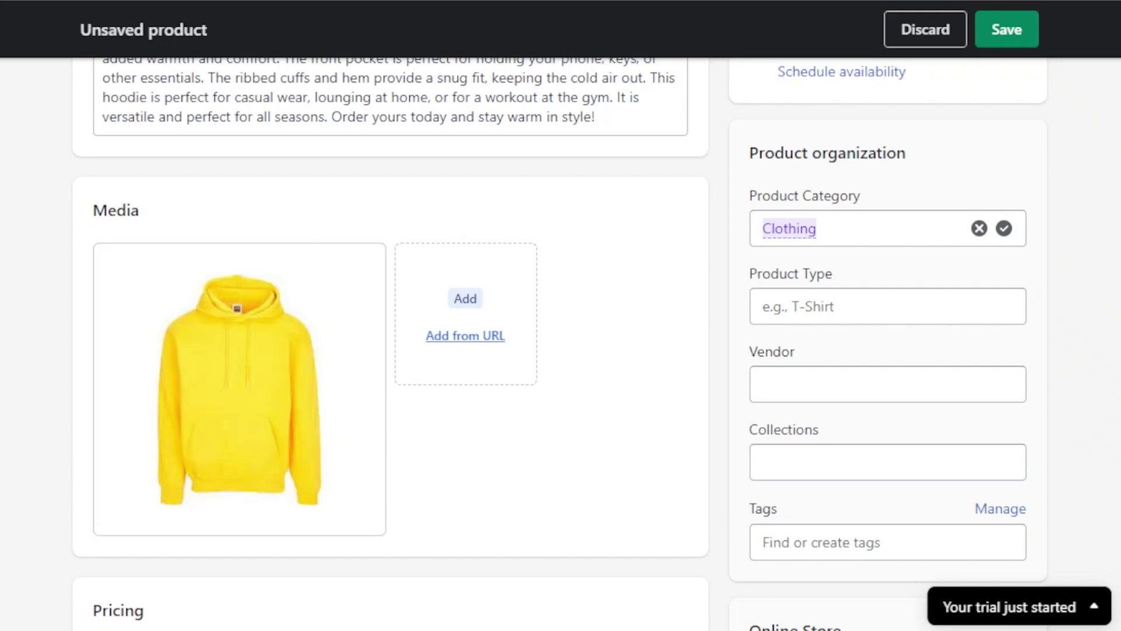
Return to the Shopify product form and examine its tags, pricing, options and search engine listing sections
scroll(560, 342, down, 10)
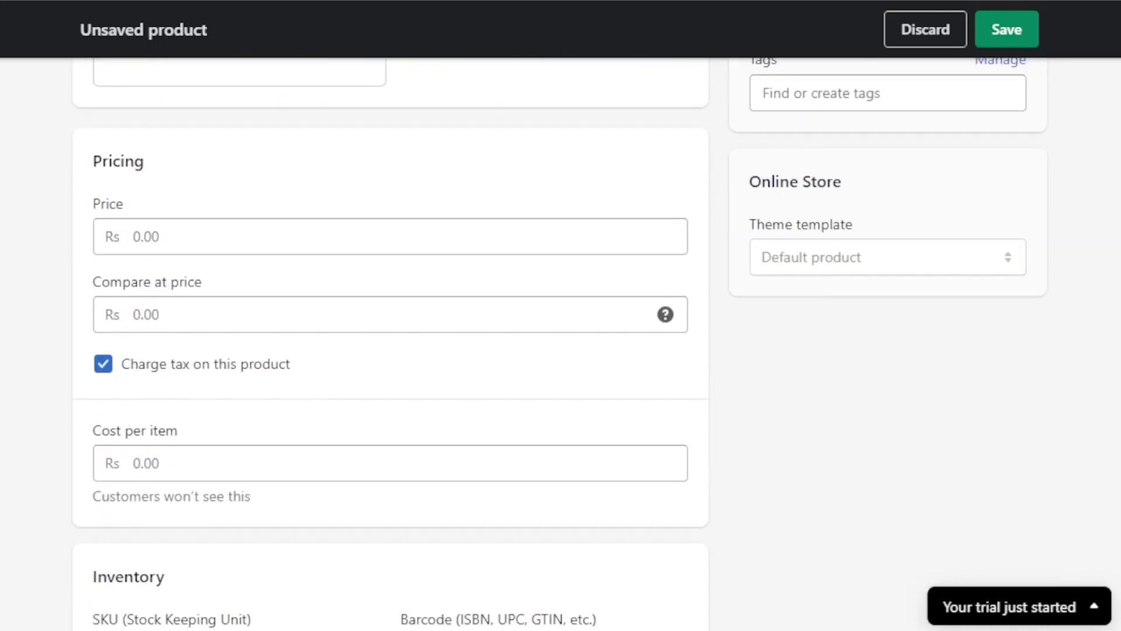
scroll(560, 342, up, 6)
scroll(390, 342, up, 2)
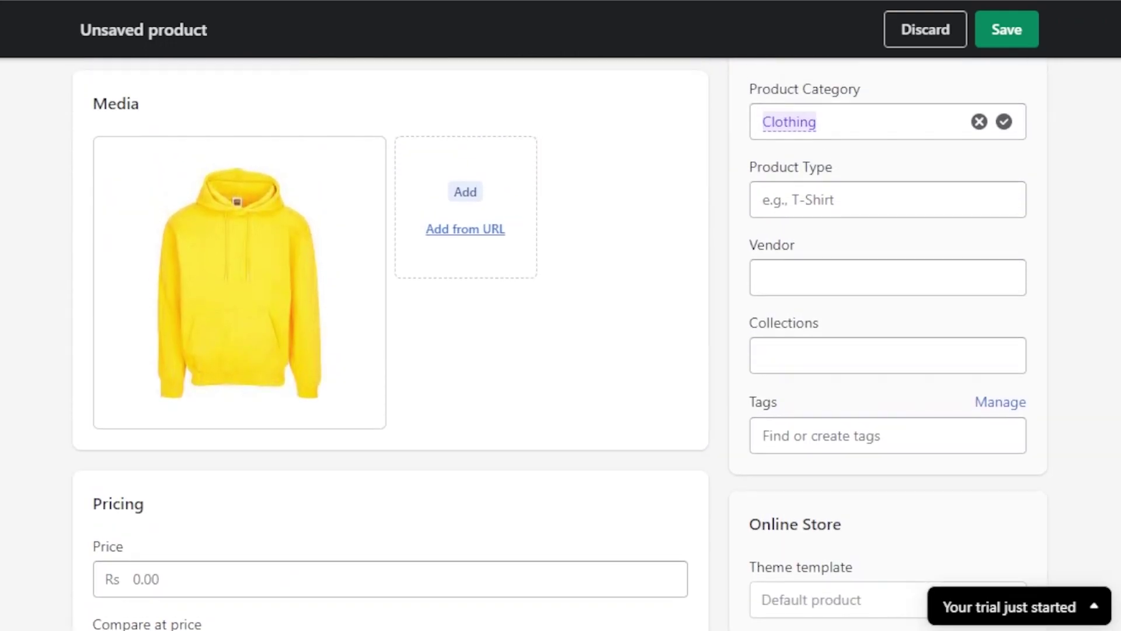
scroll(390, 342, down, 15)
scroll(390, 342, down, 7)
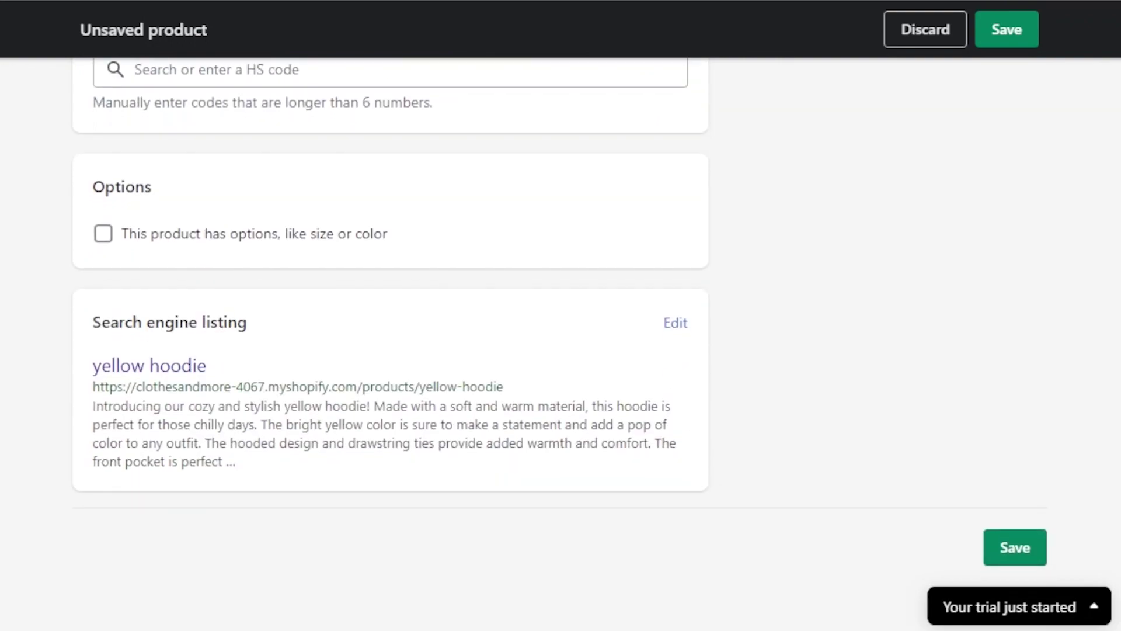
scroll(160, 275, up, 3)
scroll(160, 275, down, 1)
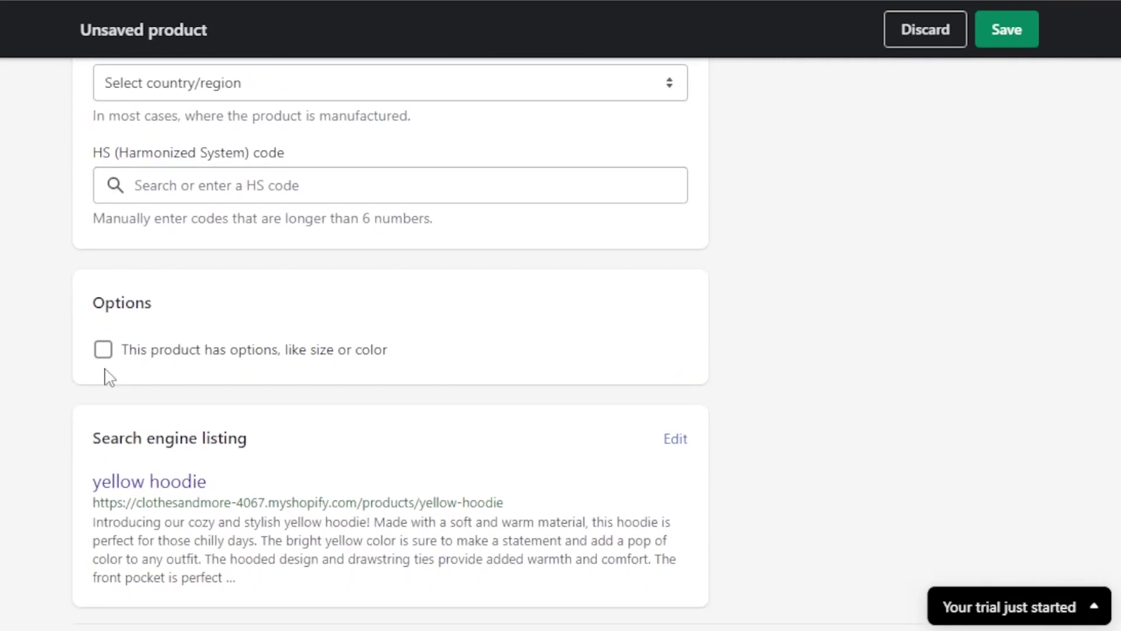
scroll(560, 345, up, 20)
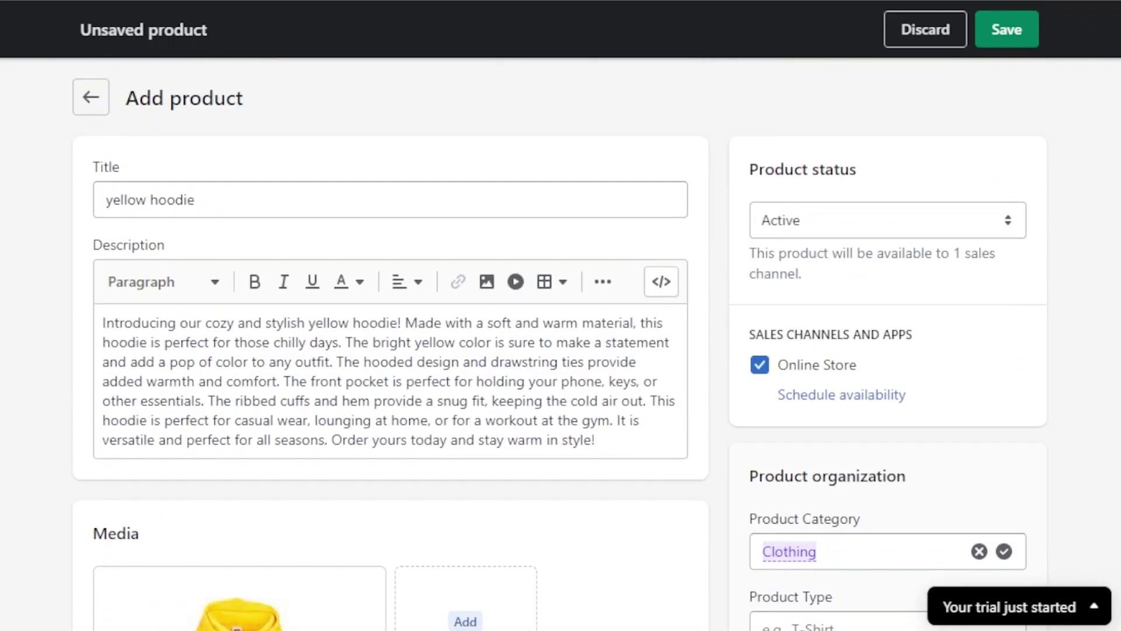
scroll(1101, 93, down, 10)
scroll(1102, 92, up, 7)
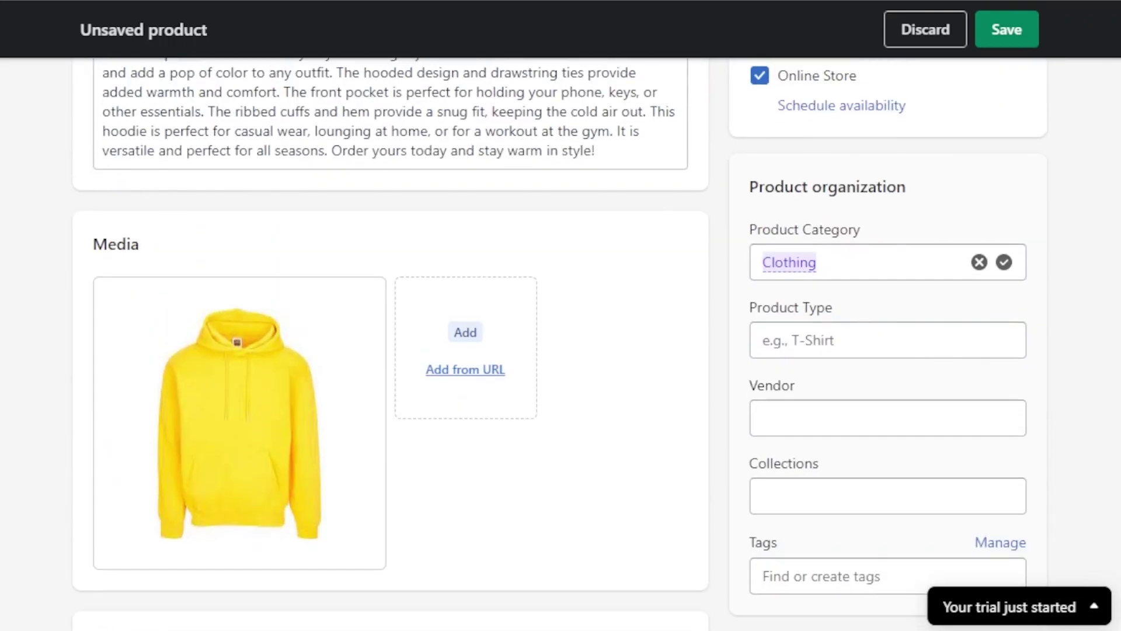
Save the yellow hoodie product
scroll(561, 344, up, 5)
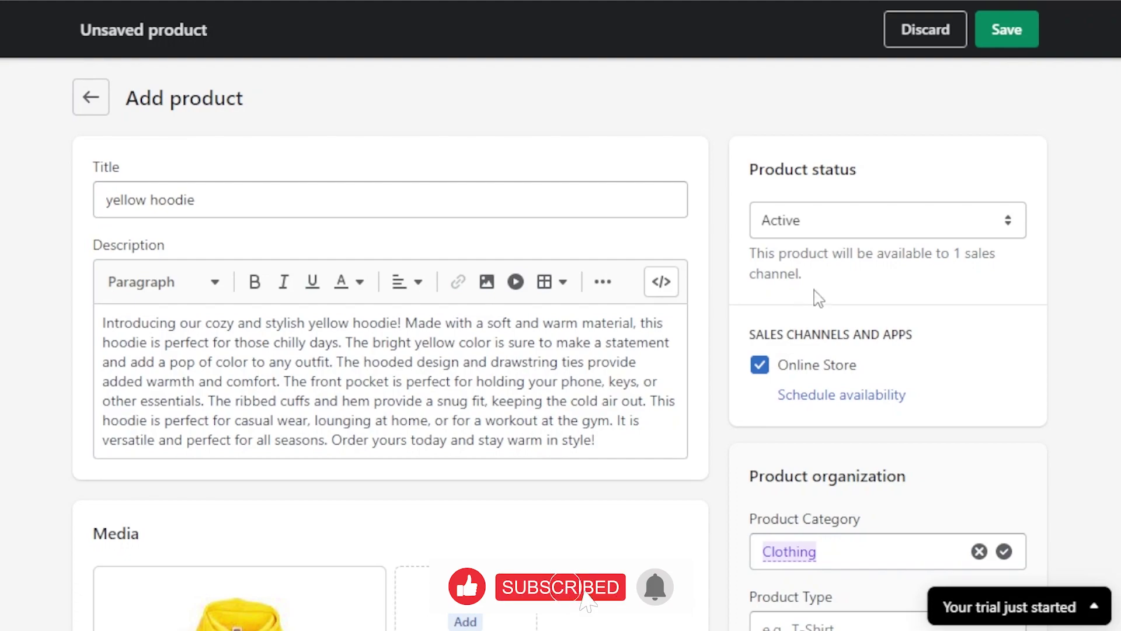
click(1011, 42)
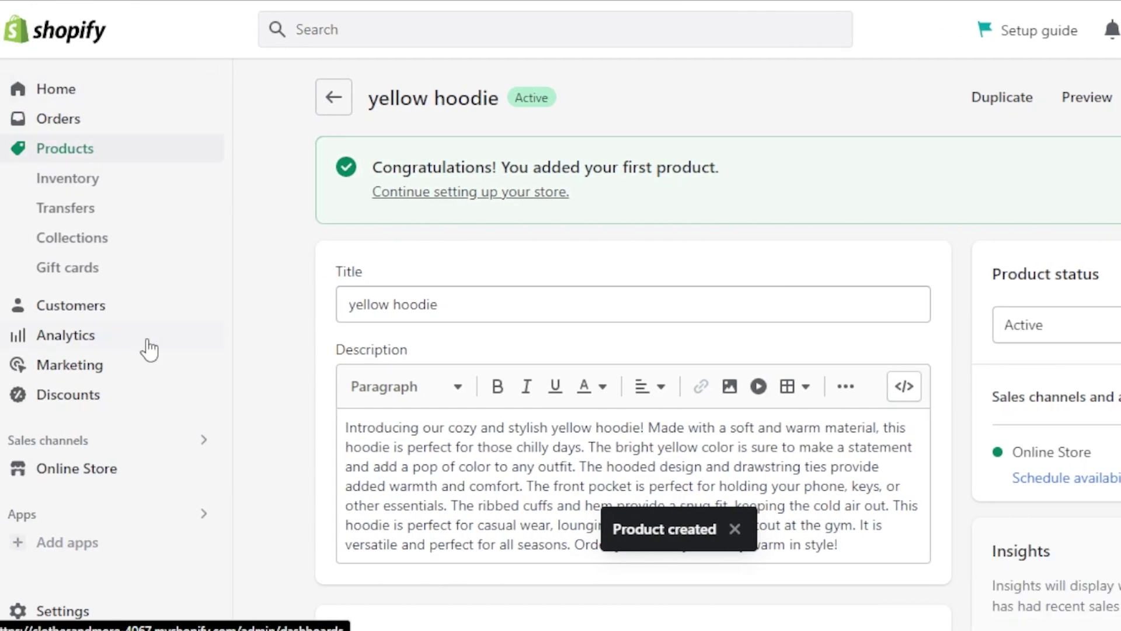
Open the store's Marketing section and look over its overview page
click(108, 367)
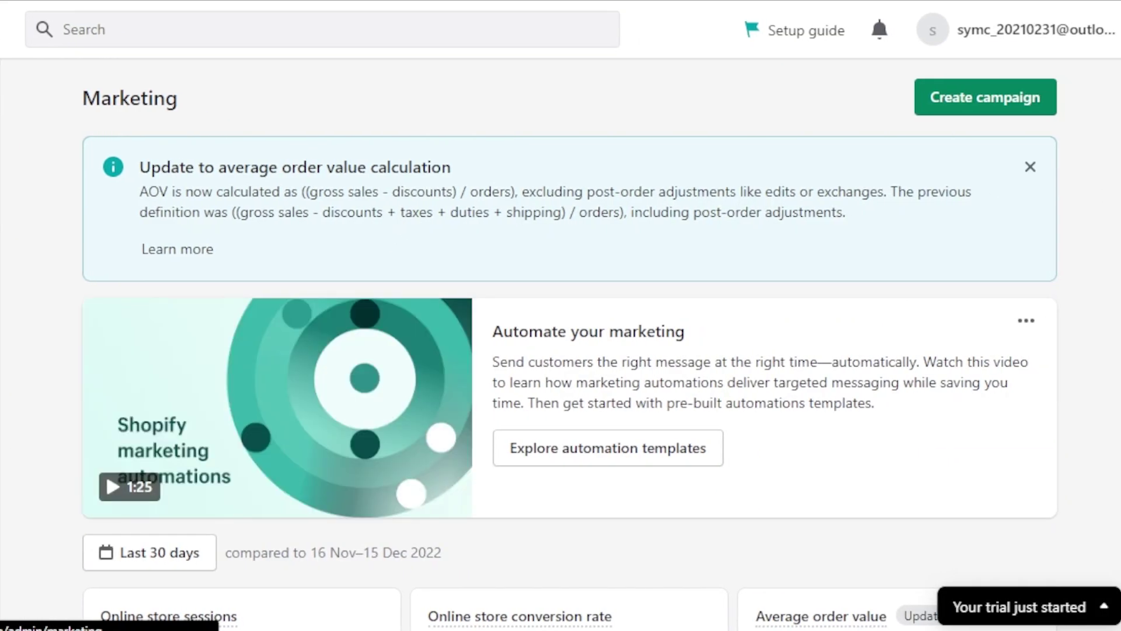
scroll(561, 345, down, 5)
scroll(561, 345, down, 1)
scroll(561, 345, down, 5)
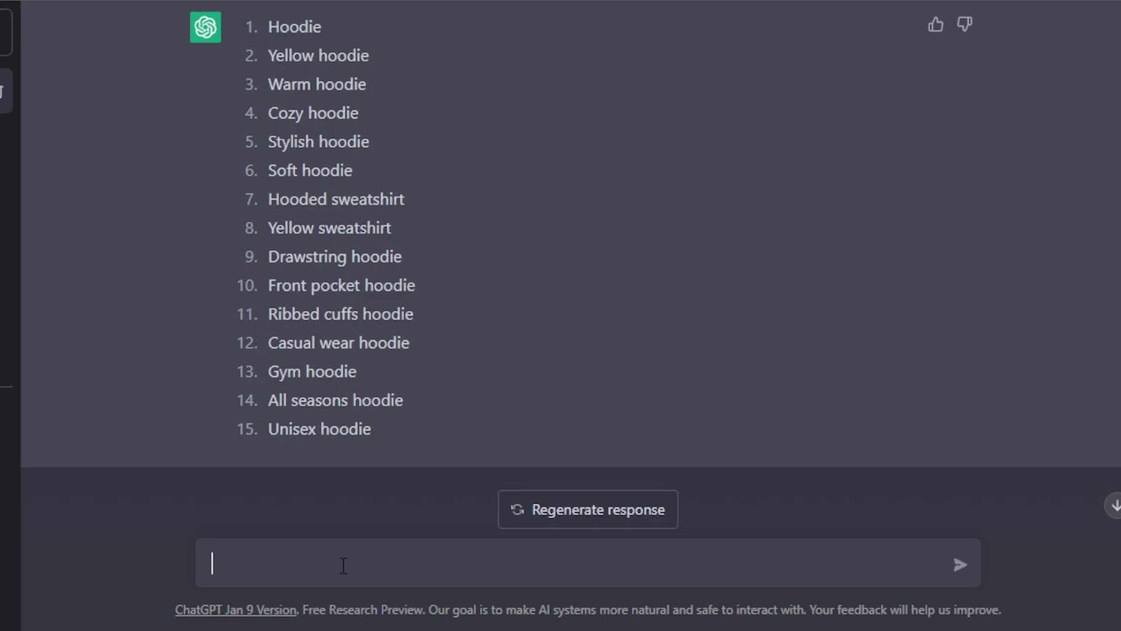
Switch to ChatGPT and ask it to "write a google ad about the product"
text(w)
text(rite )
text(a)
text(n)
key(BackSpace)
key(BackSpace)
text(googlr)
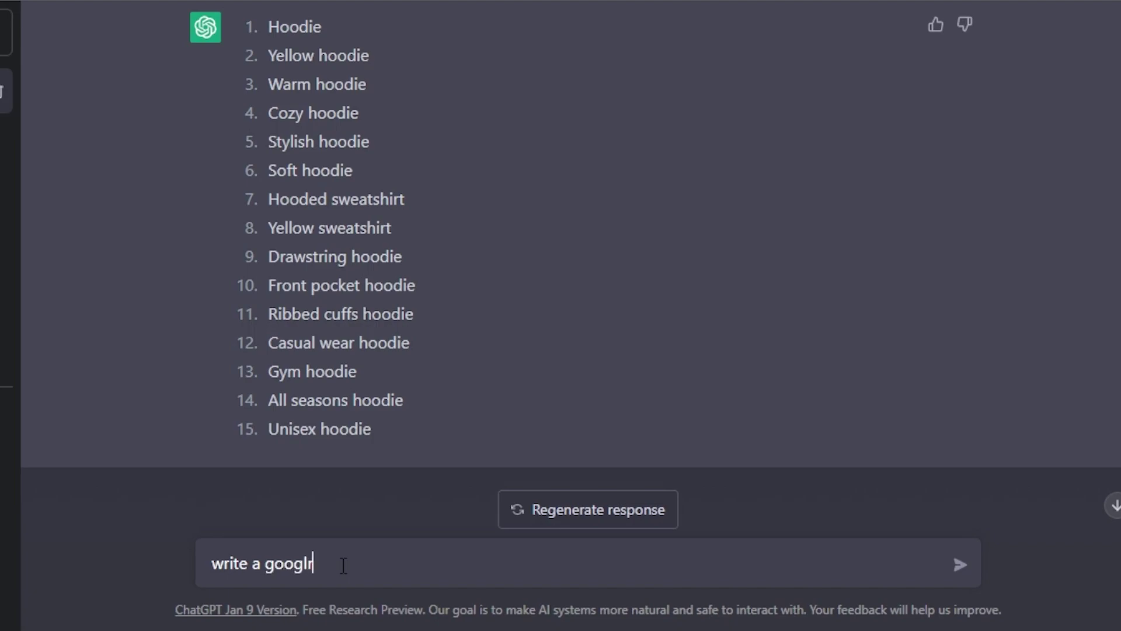
key(BackSpace)
text(e ad ab)
text(out the product)
key(Return)
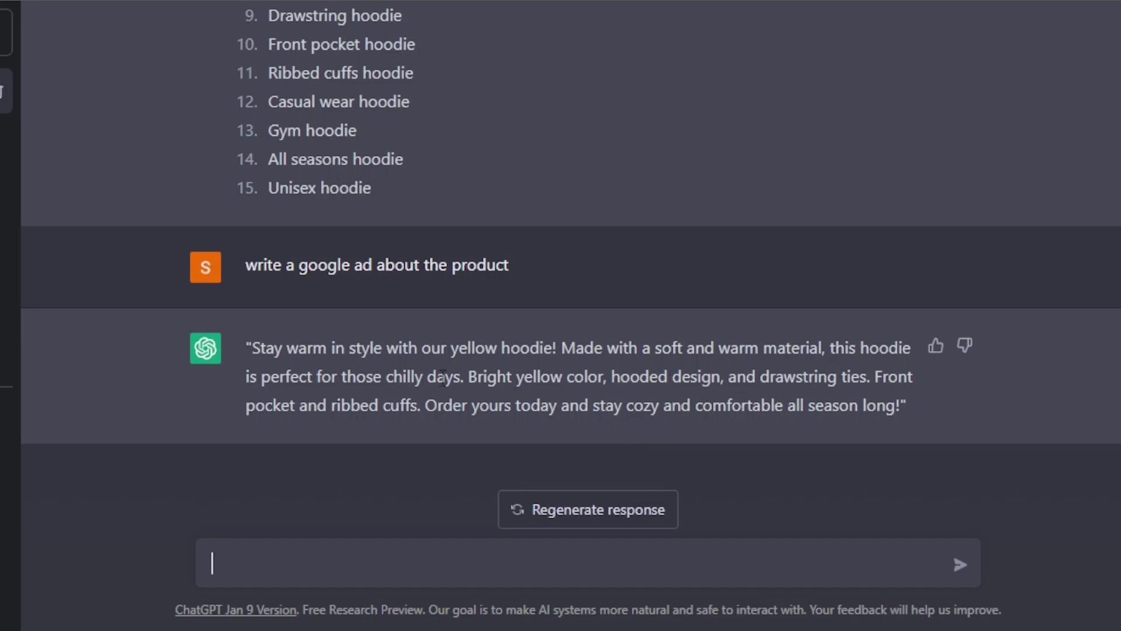
Ask ChatGPT to "write a facebook ad for the product"
text(write a facebbo)
key(BackSpace)
key(BackSpace)
text(ook )
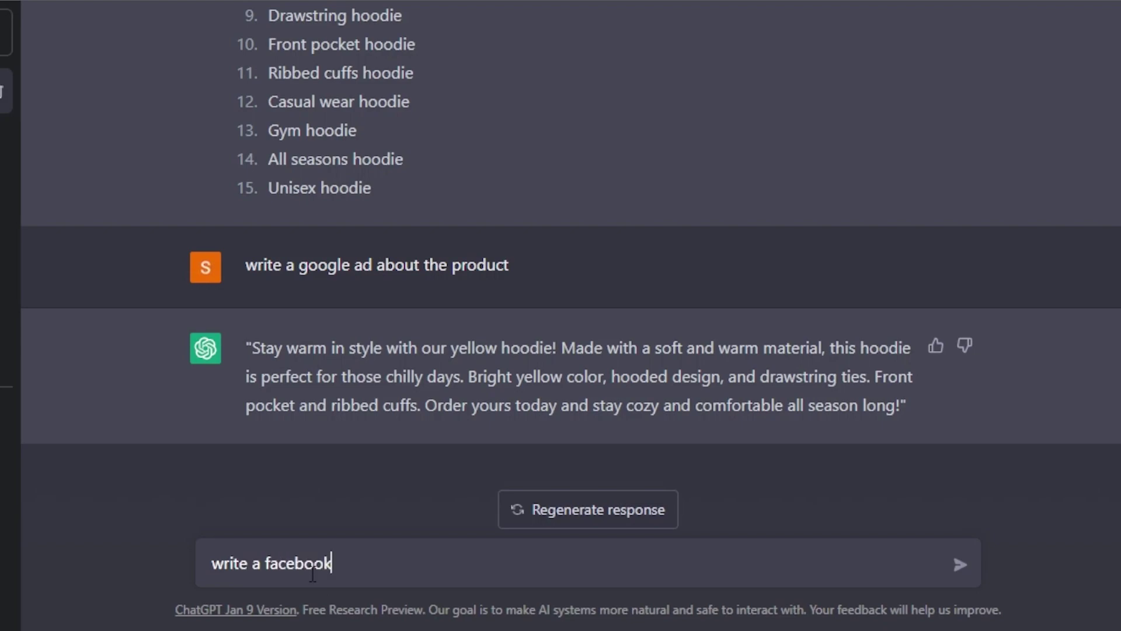
text(ad f)
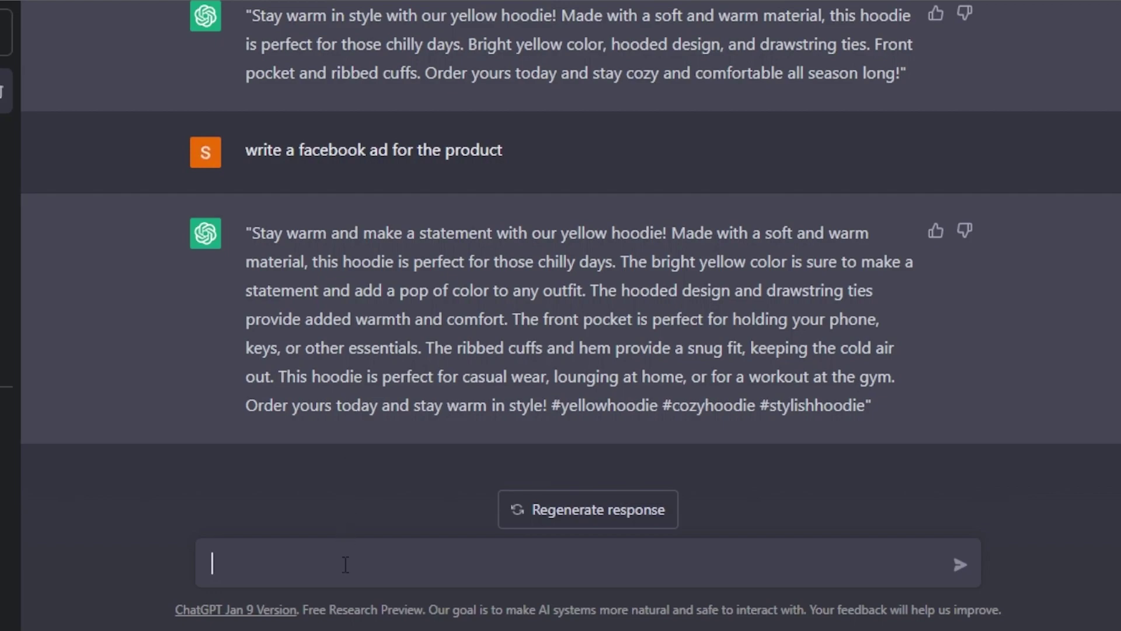
Ask ChatGPT to "write a promotional tweet about the product"
text(write a p)
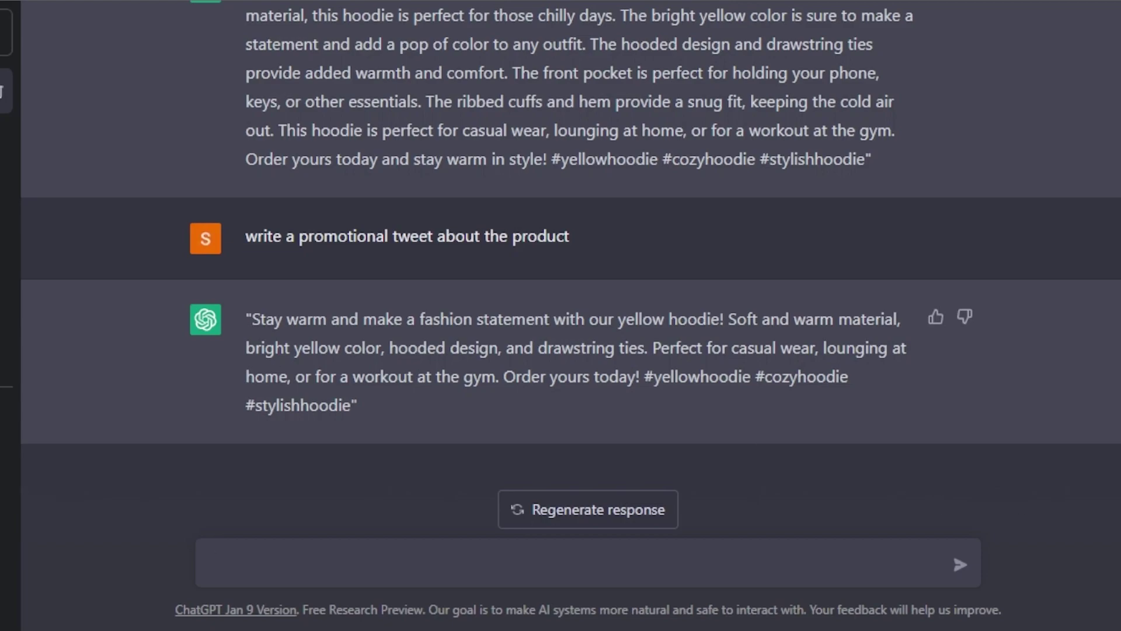
drag(421, 461, 246, 406)
click(420, 462)
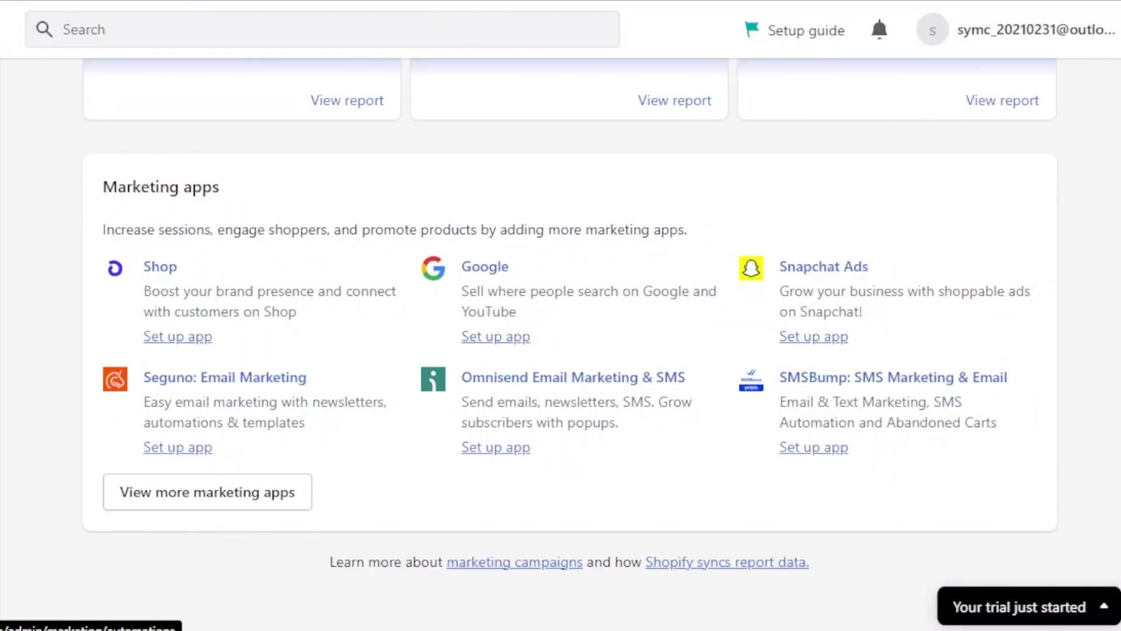
Check the marketing automations in Shopify, return to ChatGPT and ask it to "write an announcement email for the product"
click(98, 279)
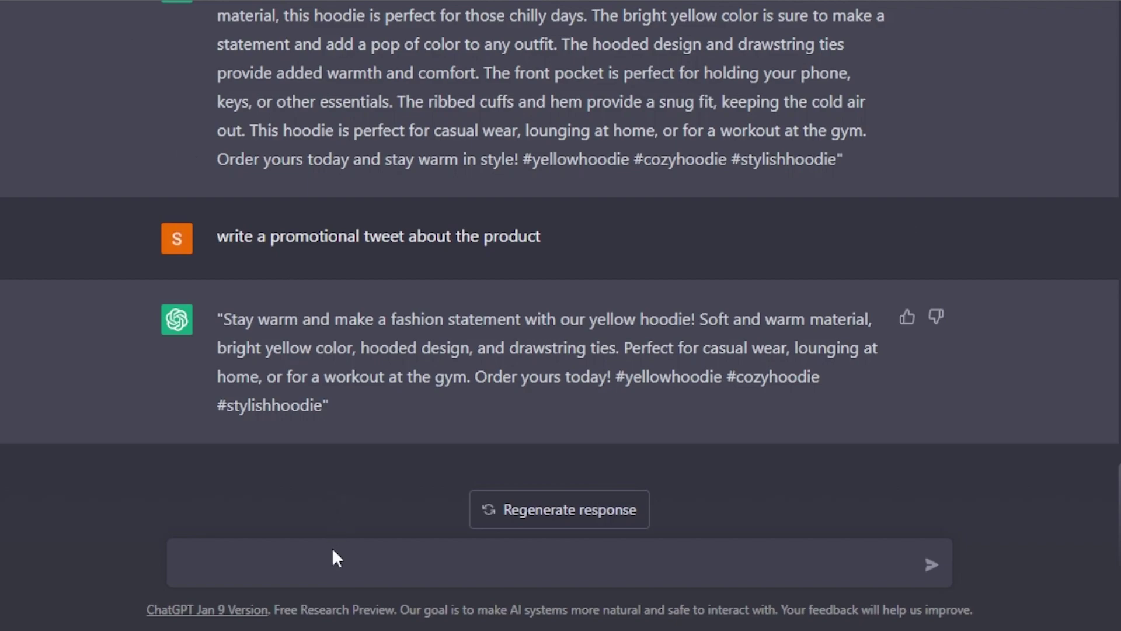
text(w)
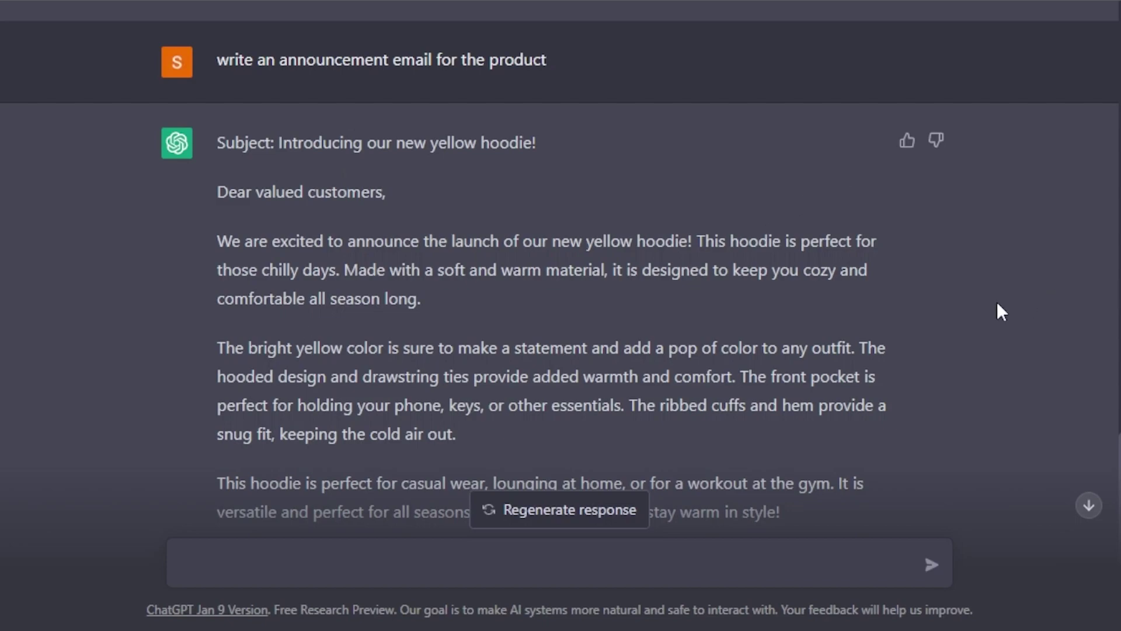
scroll(1001, 312, down, 4)
scroll(1002, 313, down, 2)
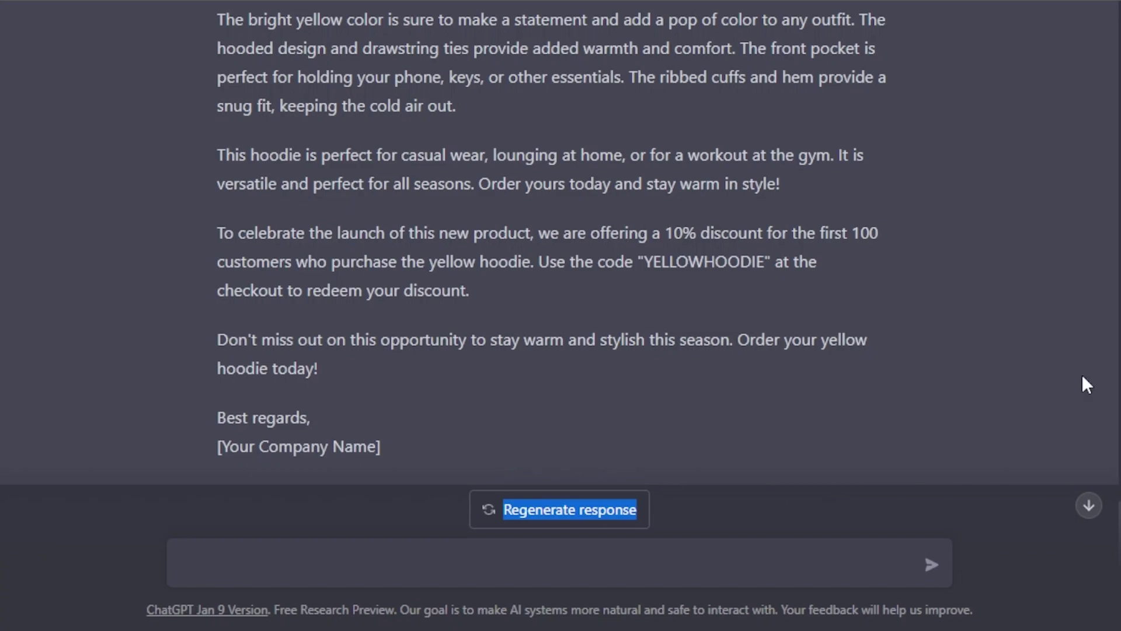
Review the whole conversation, from the product ideas, description and SEO tags to the ads, promotional tweet and announcement email
scroll(1082, 376, up, 15)
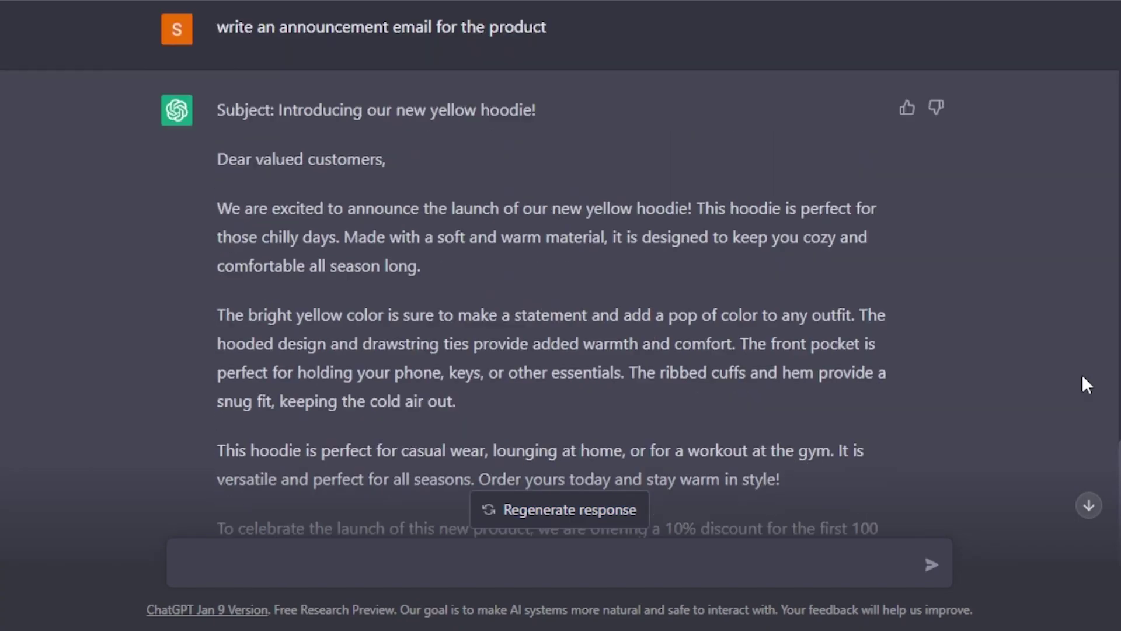
scroll(1082, 375, up, 20)
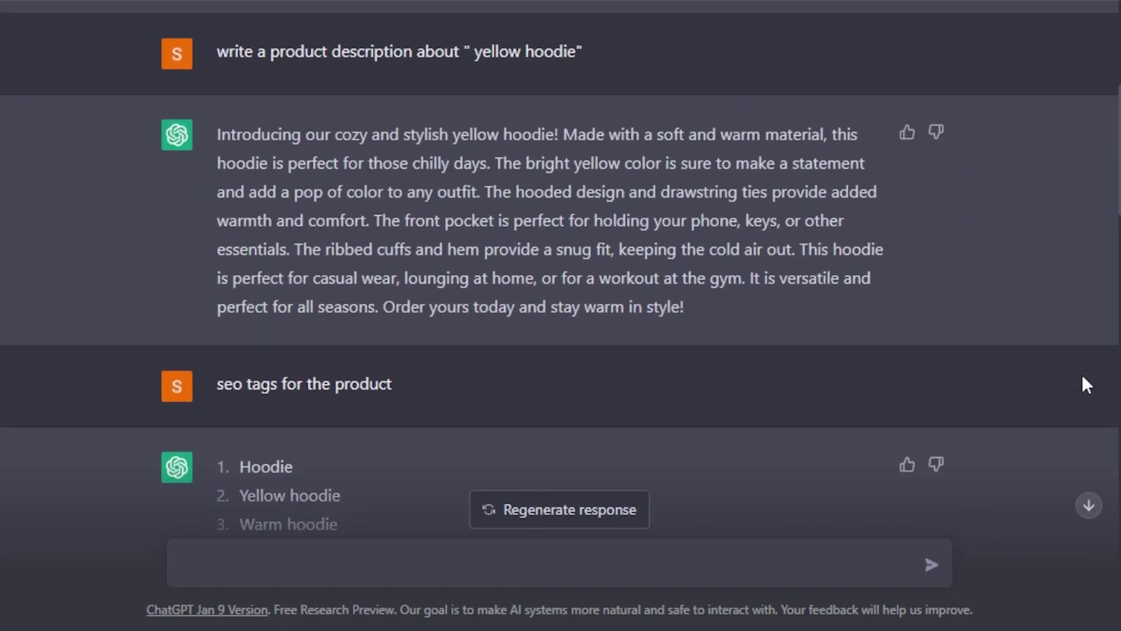
scroll(1082, 376, down, 17)
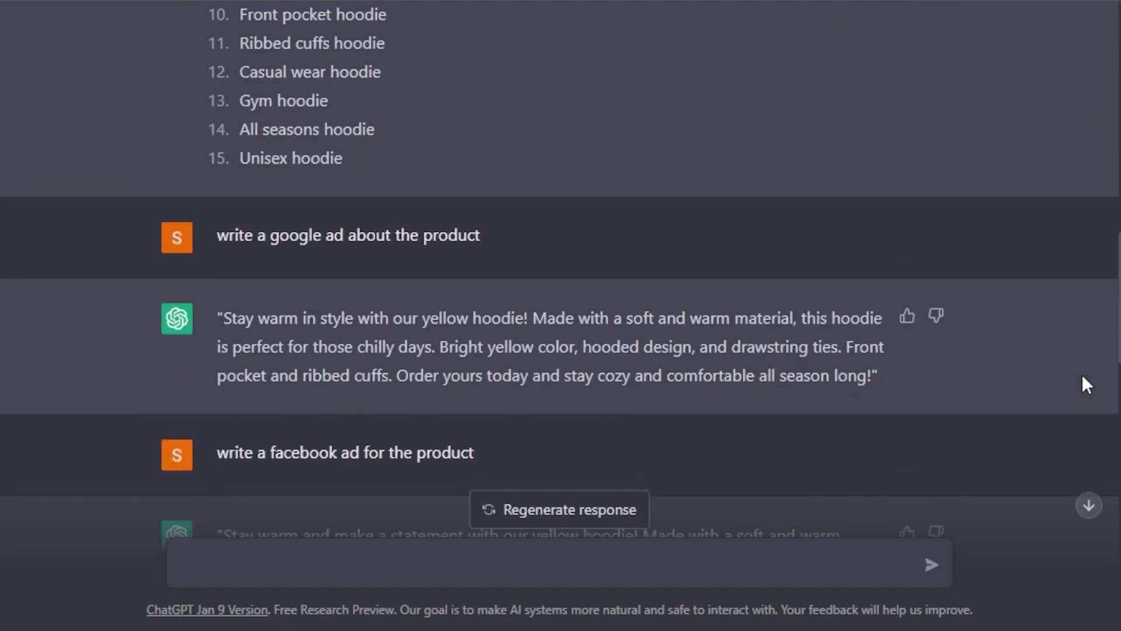
scroll(1082, 377, down, 3)
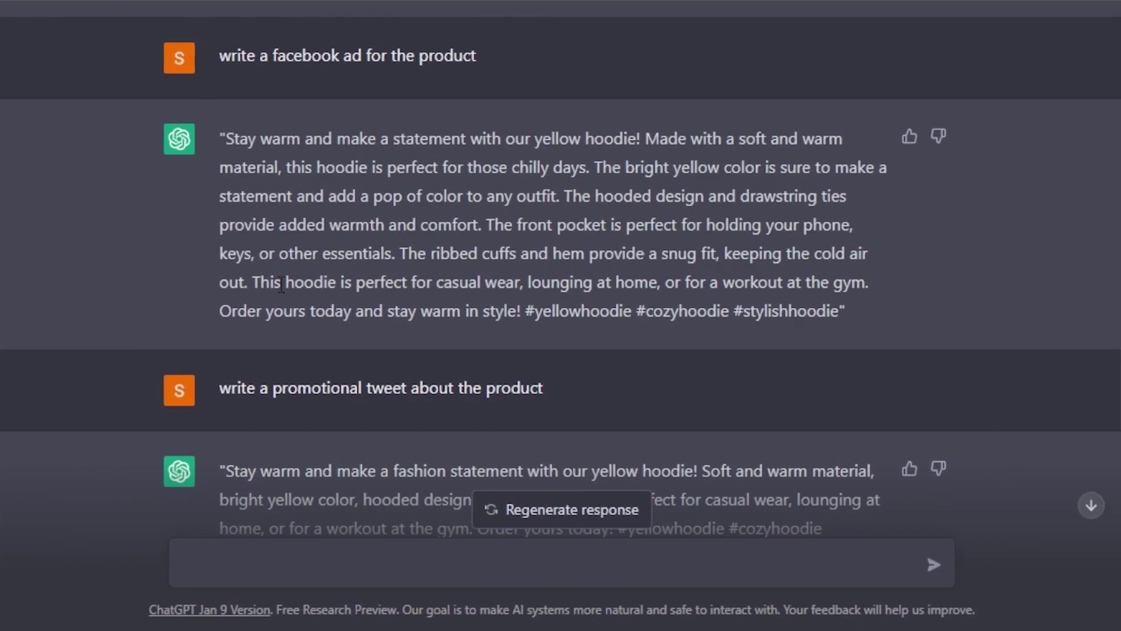
scroll(999, 282, down, 15)
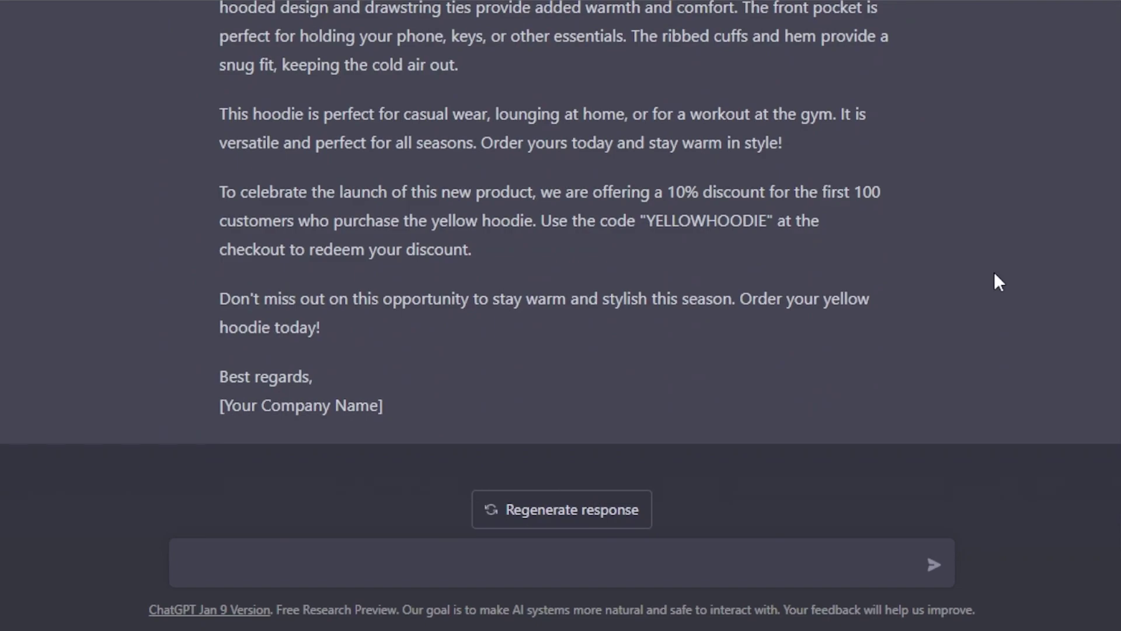
scroll(999, 282, up, 10)
scroll(999, 282, up, 15)
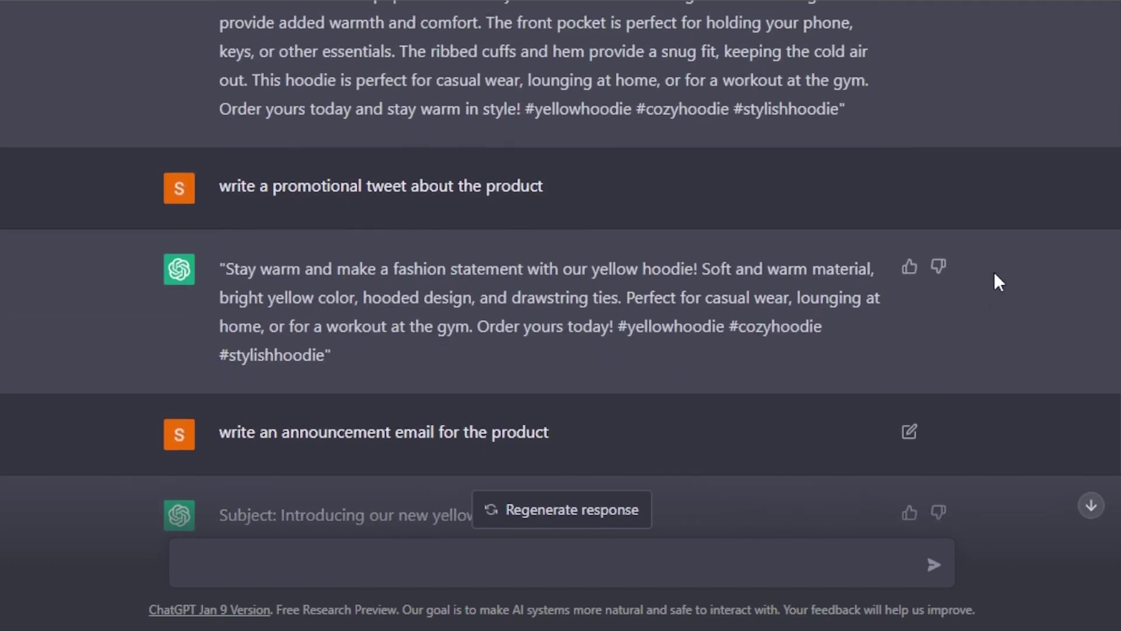
scroll(998, 282, up, 15)
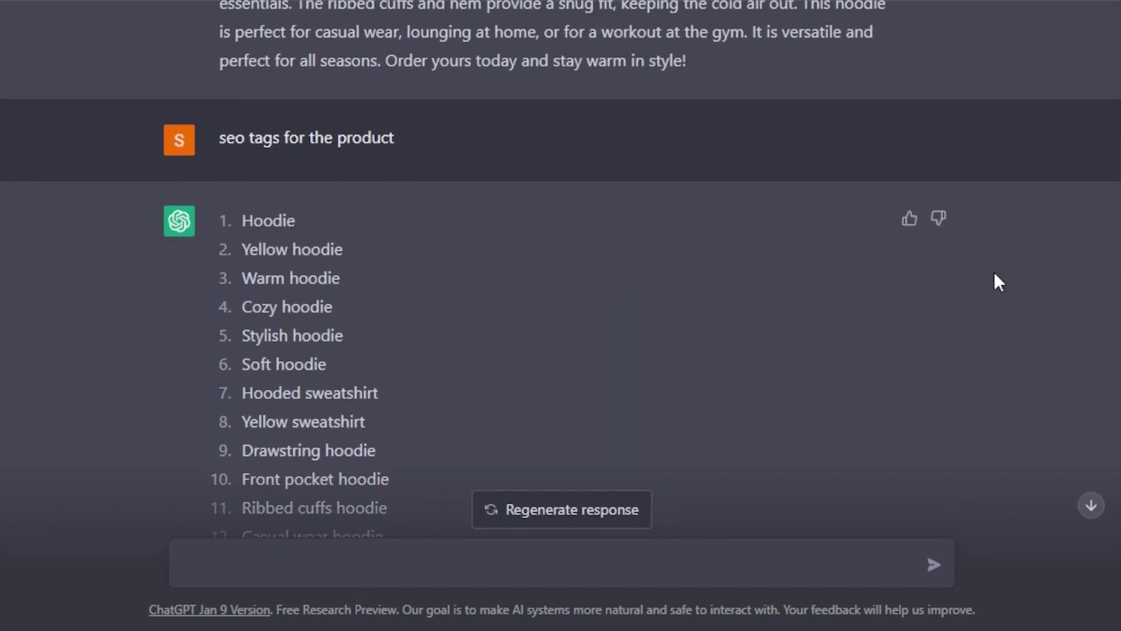
scroll(999, 282, up, 2)
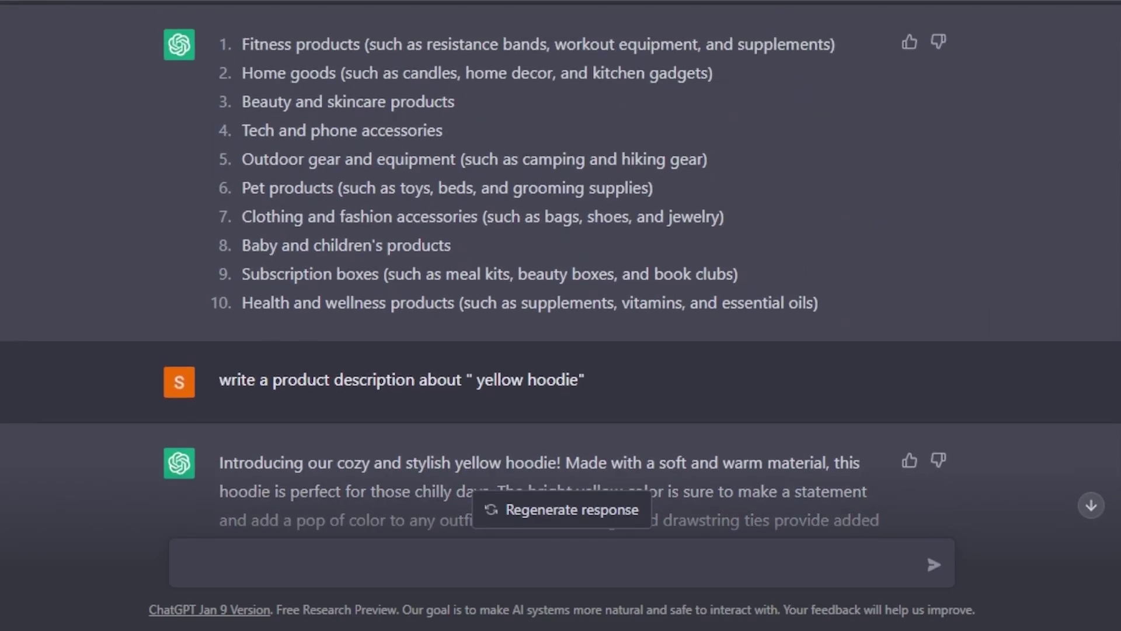